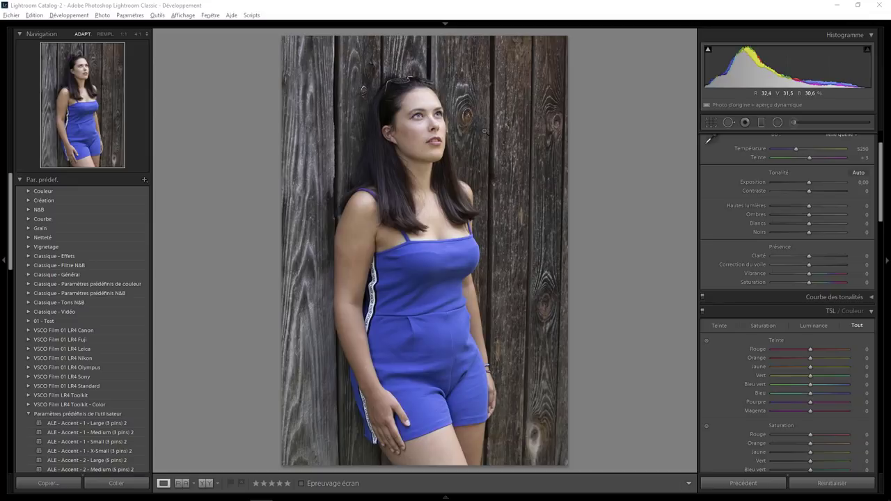
Inspect the edge and lower part of the dress at 1:1.
click(466, 304)
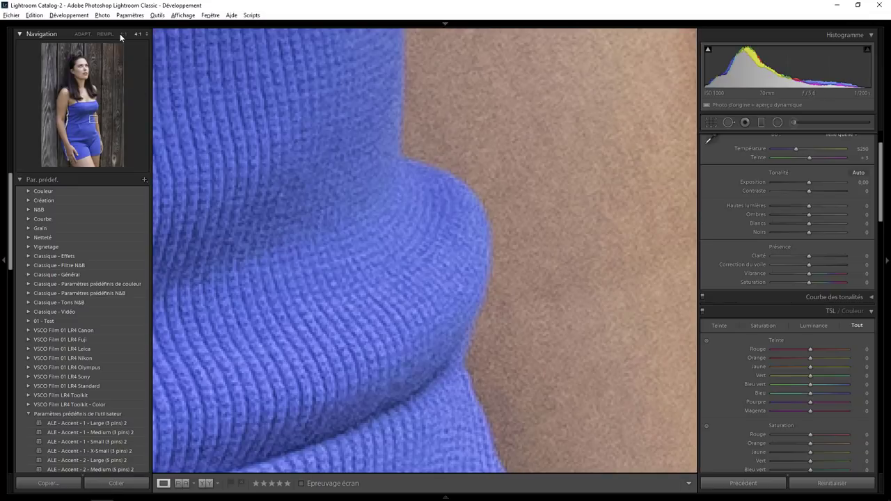
click(120, 34)
click(123, 33)
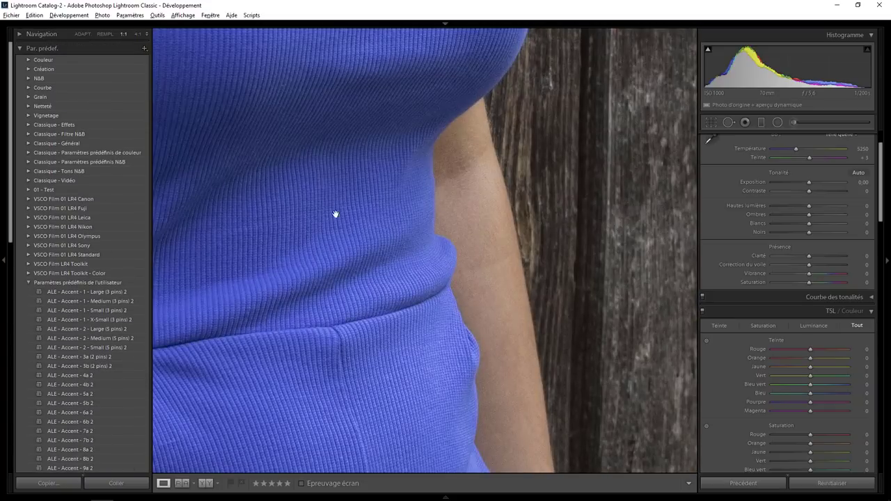
drag(433, 313, 424, 94)
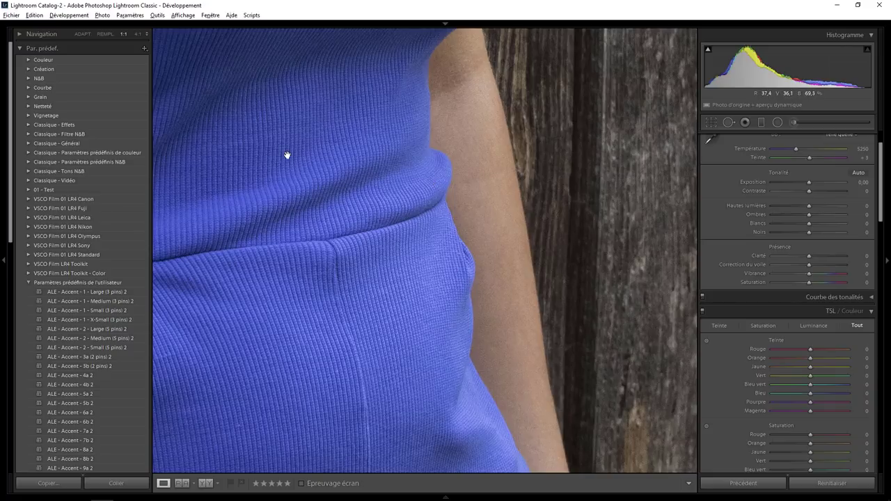
click(105, 34)
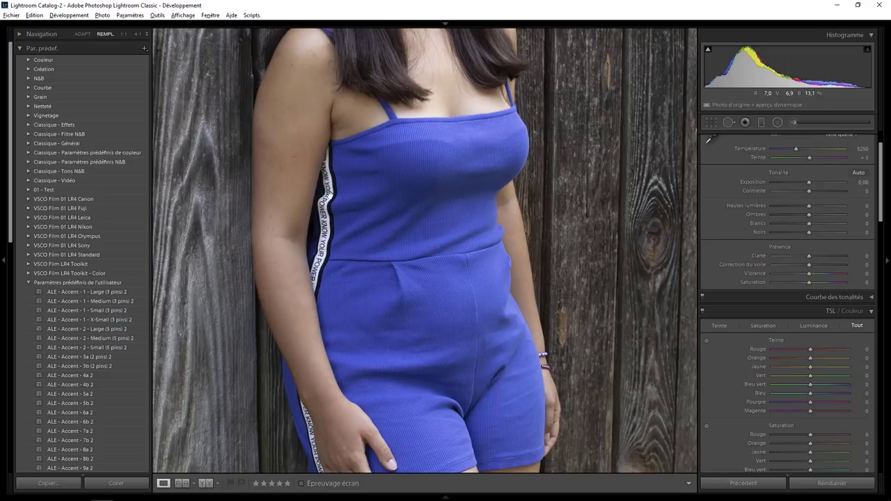
scroll(295, 144, up, 3)
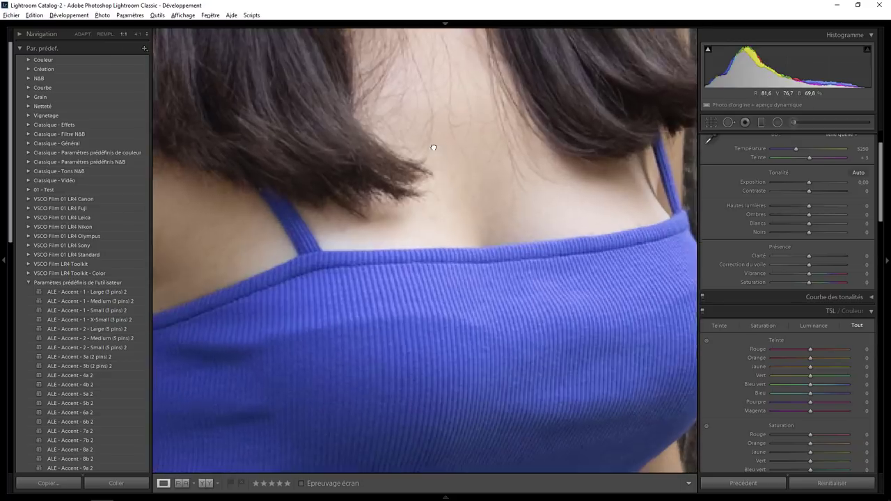
Check the chest and face at 1:1, then fit the whole photo in view.
click(432, 147)
click(431, 148)
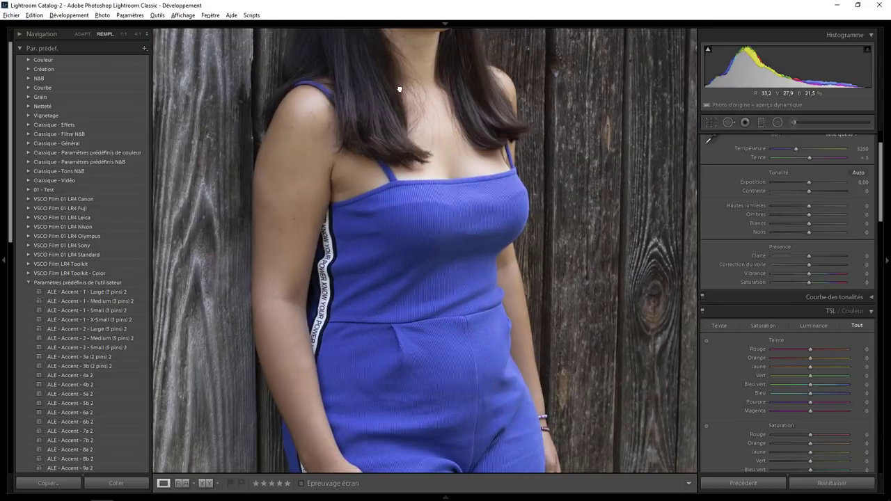
drag(404, 87, 411, 189)
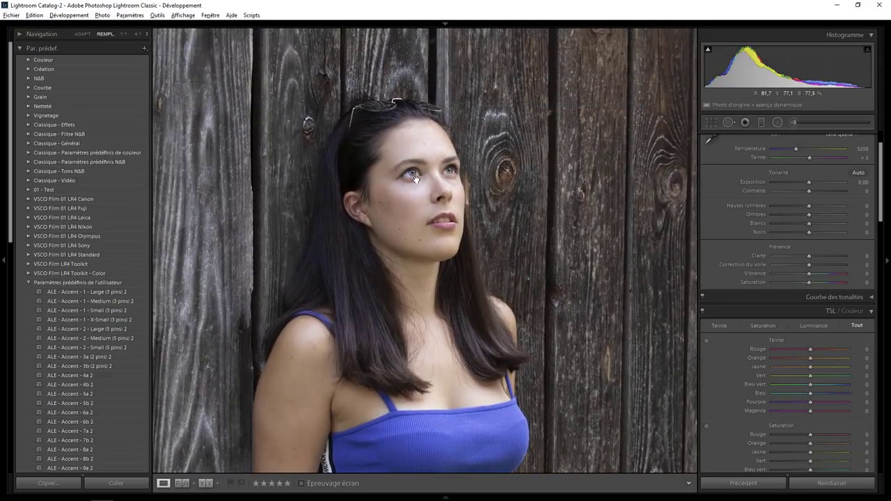
click(422, 143)
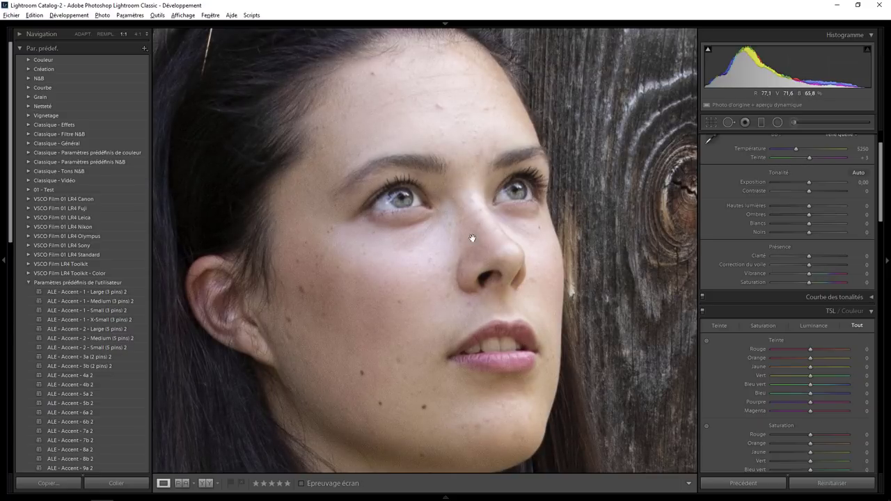
click(456, 259)
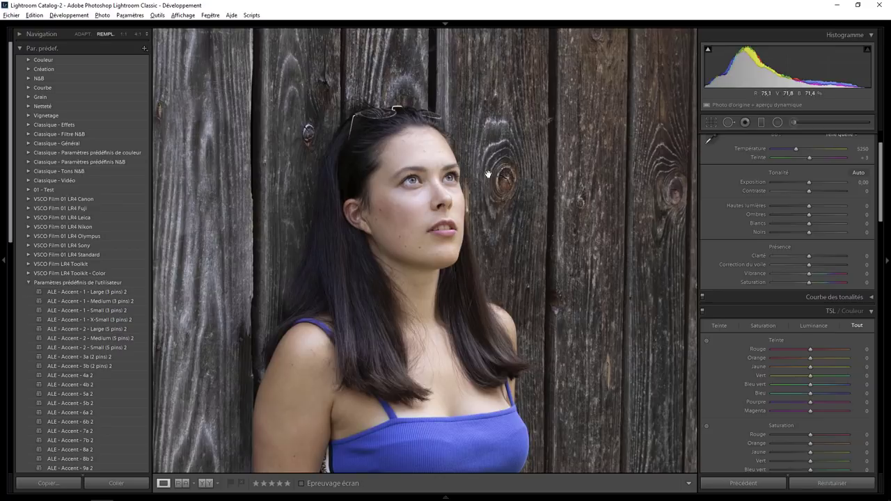
click(88, 33)
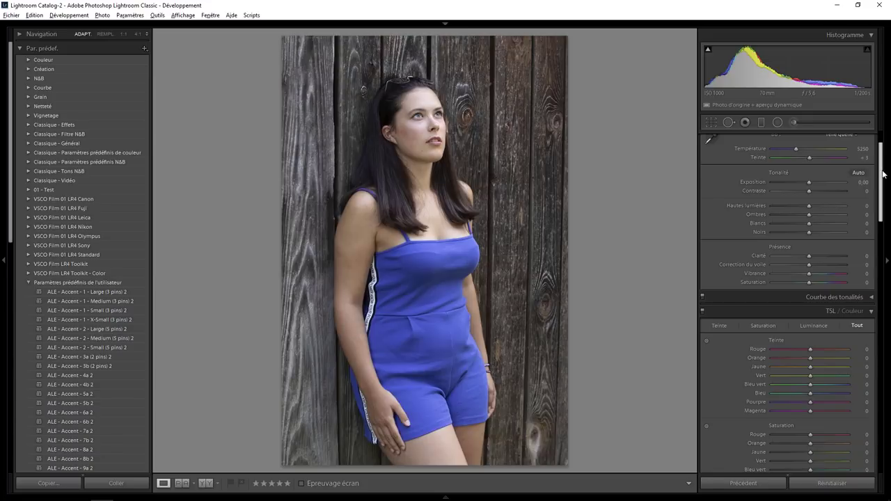
scroll(883, 174, up, 2)
Convert the portrait to black and white and straighten it by -0.90 degrees.
click(861, 154)
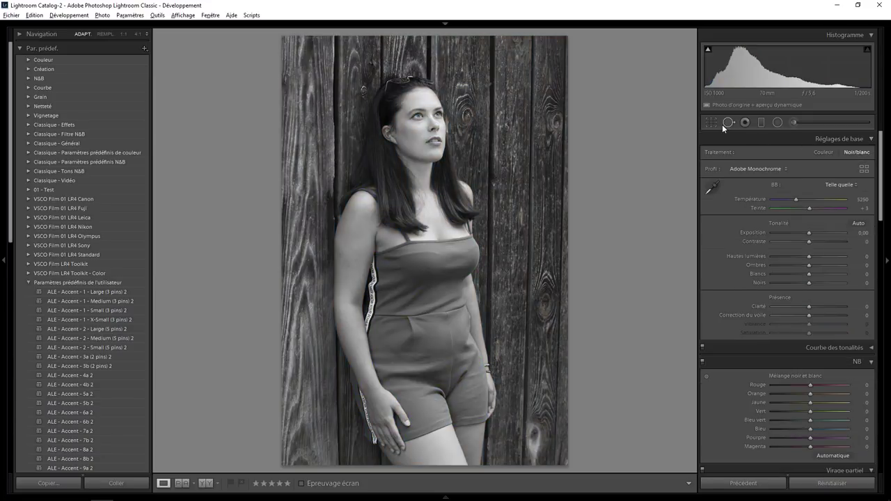
click(710, 122)
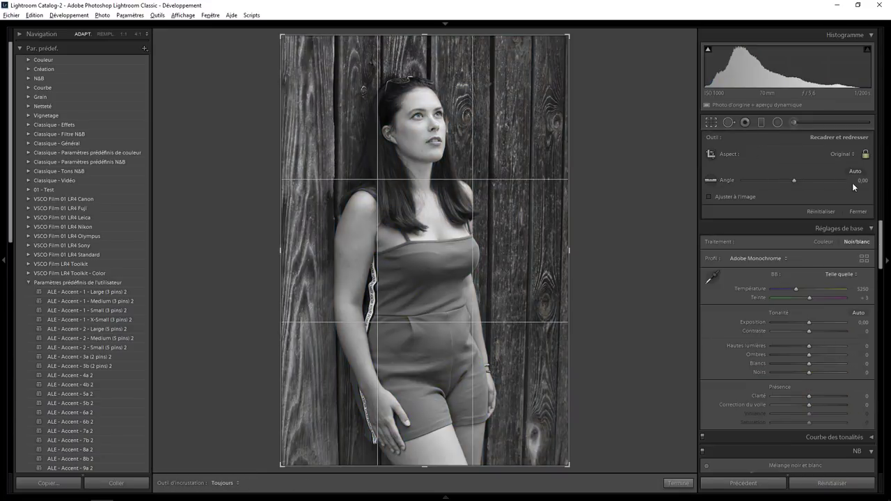
drag(861, 181, 846, 180)
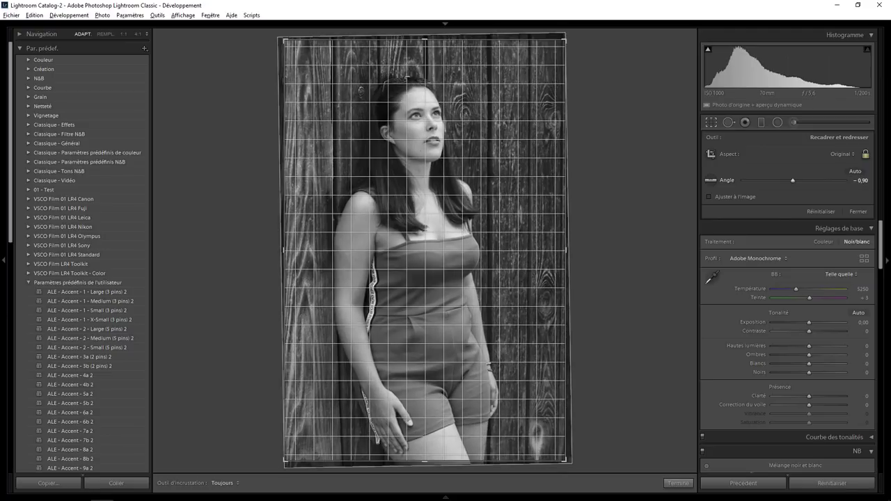
Tighten the crop from the top-left corner, reposition the photo and apply.
drag(283, 42, 287, 43)
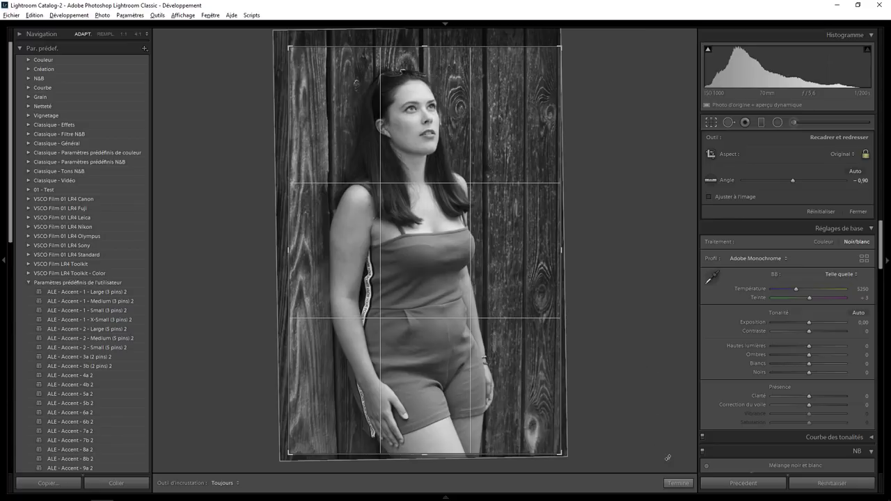
drag(489, 255, 488, 244)
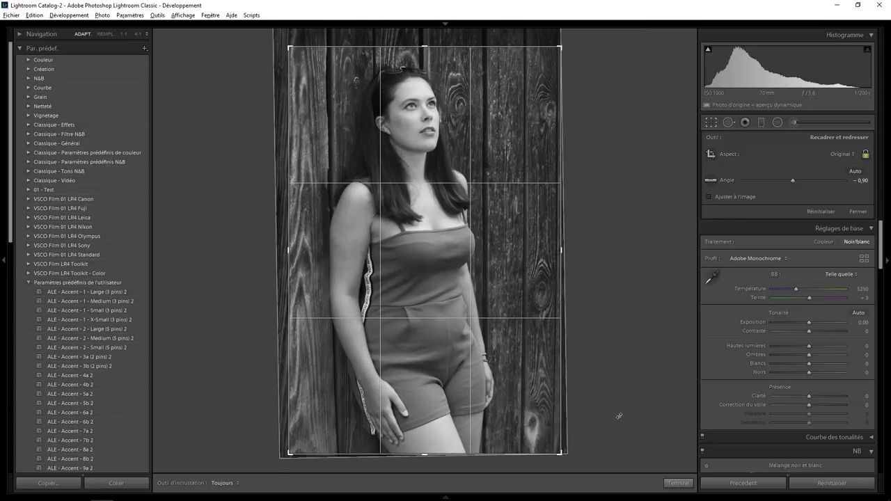
click(678, 484)
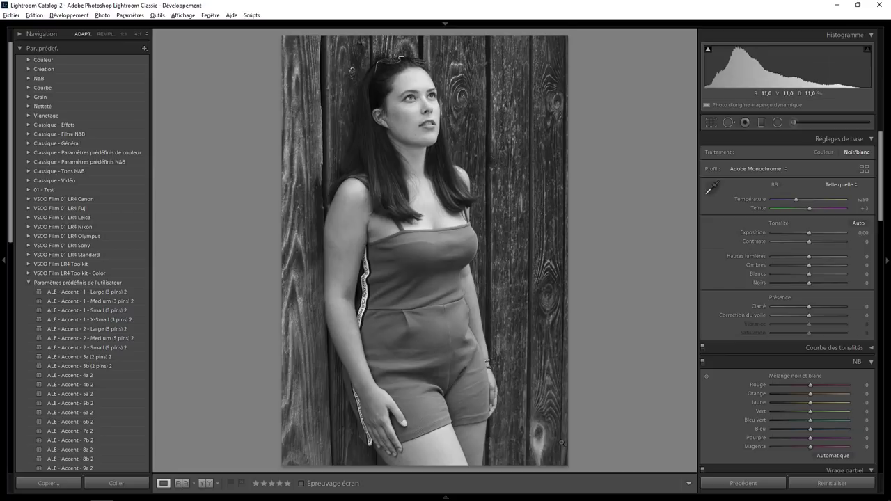
Heal three strokes down the right-edge wooden wall, choosing better sources for the lower two.
click(728, 122)
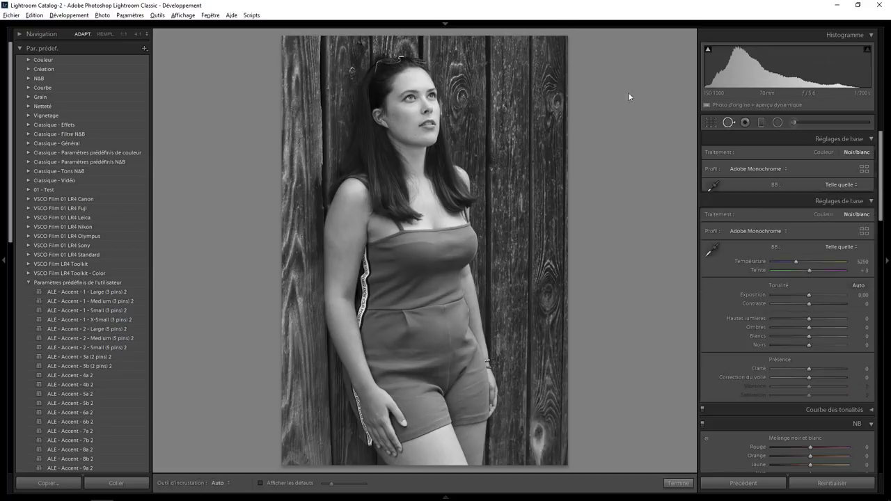
scroll(564, 45, up, 5)
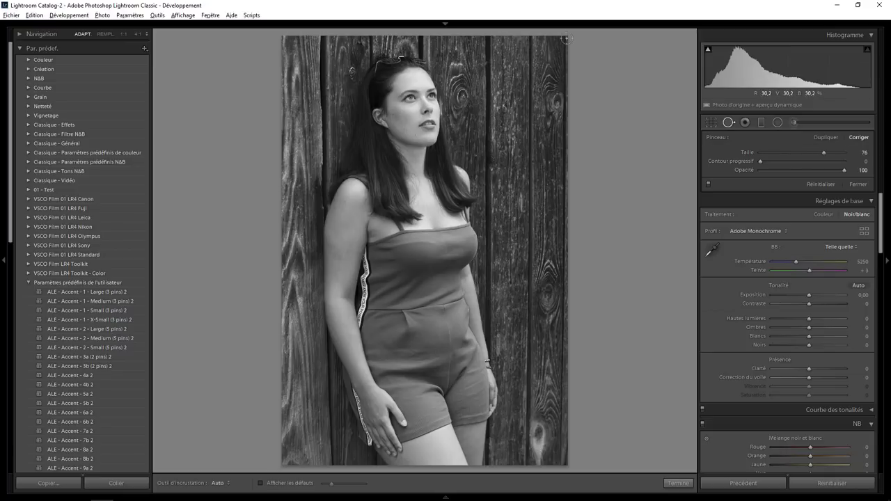
drag(564, 38, 569, 101)
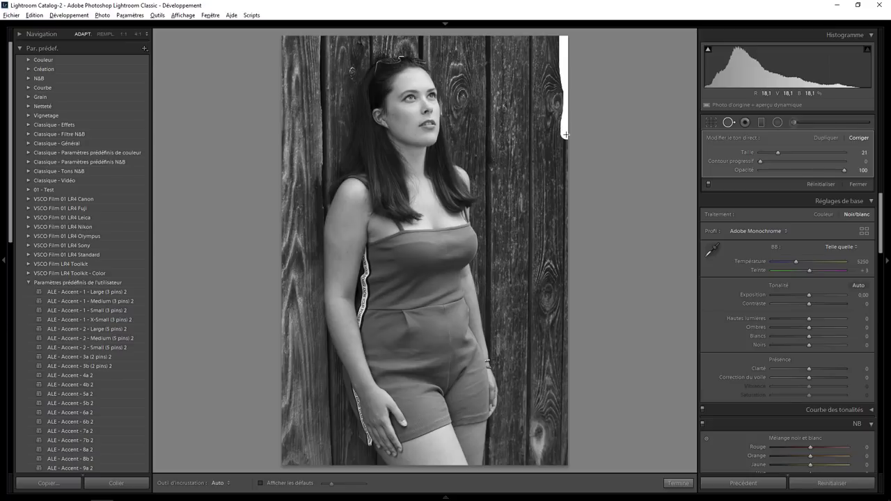
drag(566, 119, 565, 162)
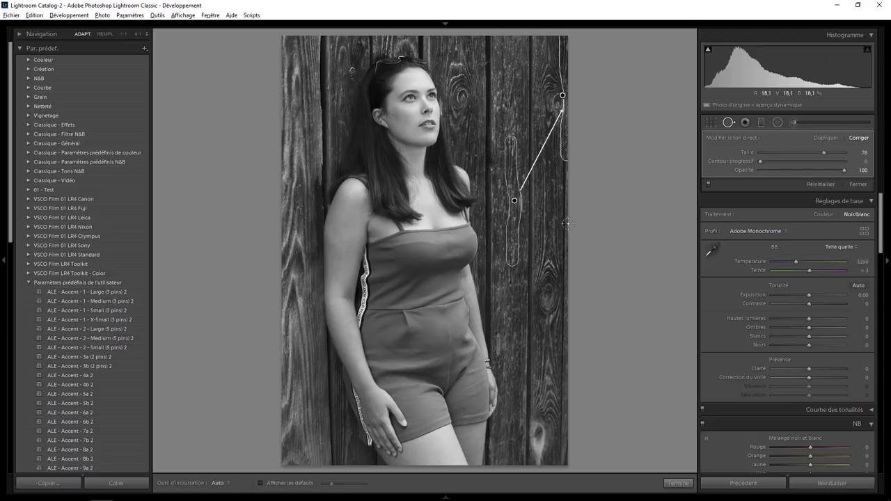
drag(562, 162, 563, 335)
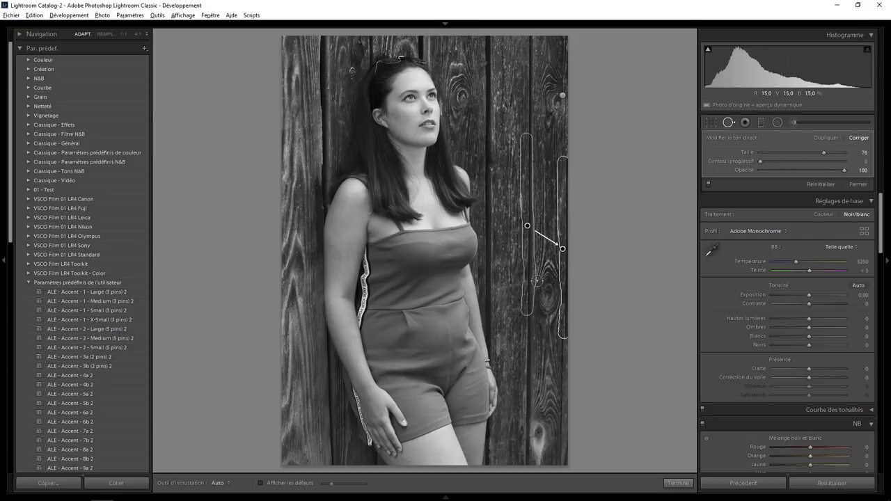
drag(530, 206, 506, 214)
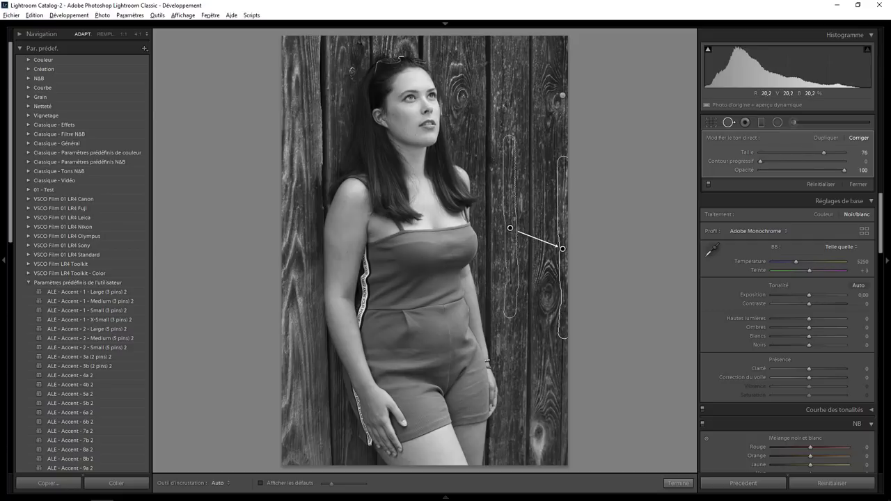
drag(564, 340, 563, 470)
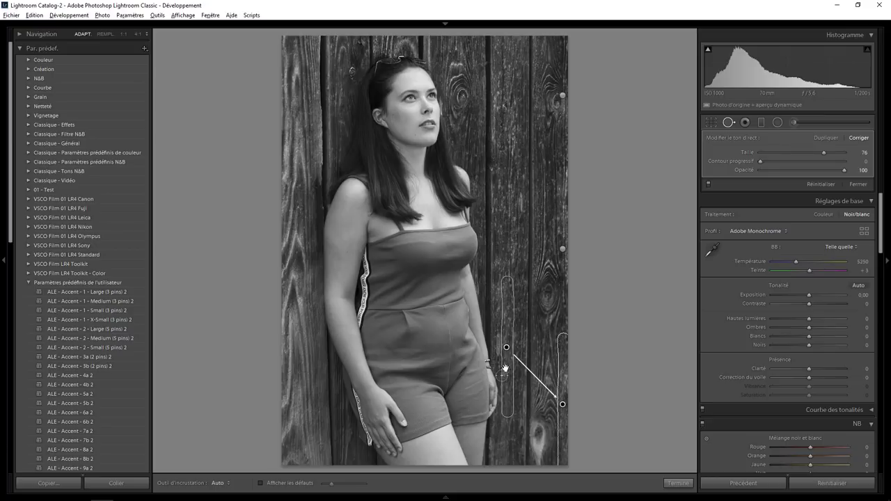
drag(506, 347, 514, 348)
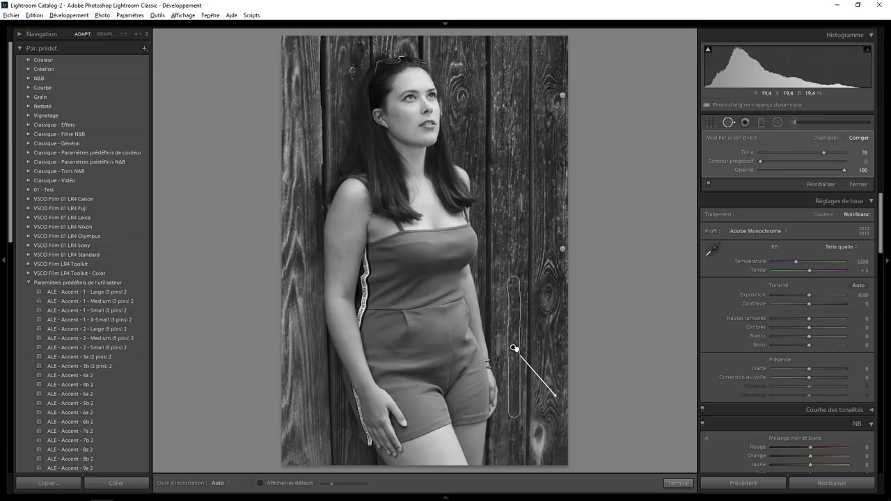
click(677, 483)
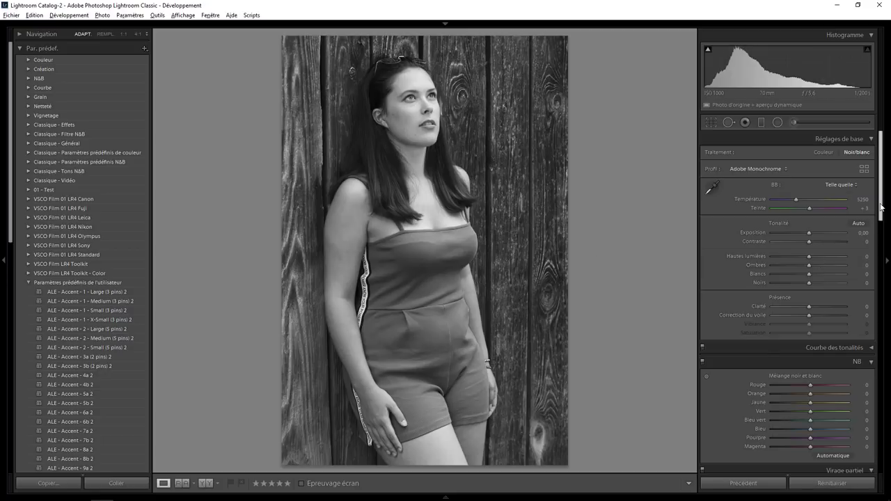
Darken the B&W mix to Blue −74 and Purple −50, keeping Magenta at 0.
drag(881, 206, 882, 235)
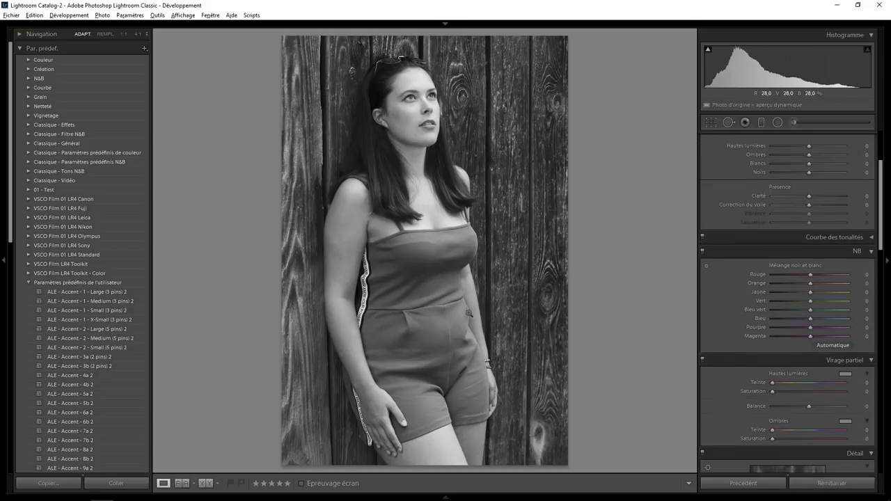
drag(811, 320, 781, 316)
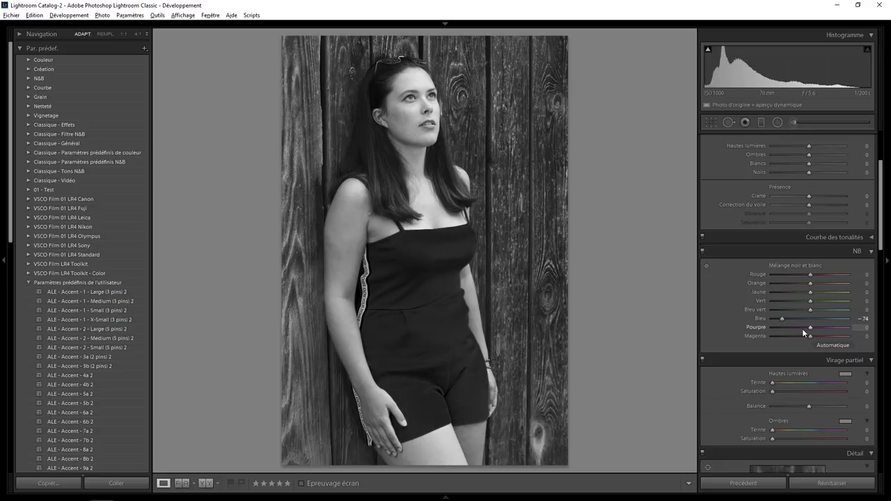
mouse_move(812, 328)
mouse_down()
mouse_move(784, 327)
mouse_move(815, 329)
mouse_move(781, 336)
mouse_move(826, 336)
mouse_move(766, 338)
mouse_move(797, 338)
mouse_up()
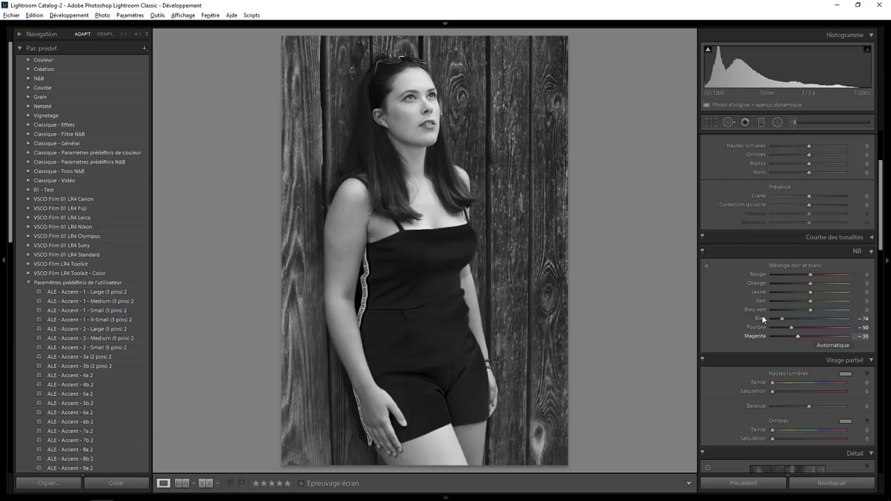
double_click(800, 336)
Reset an initial +26 clarity and set overall Clarity to +54.
drag(809, 199, 826, 197)
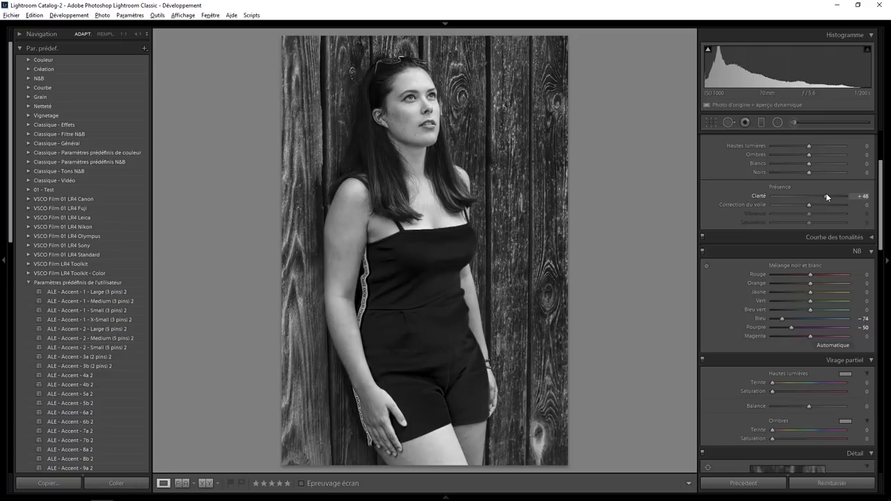
double_click(826, 193)
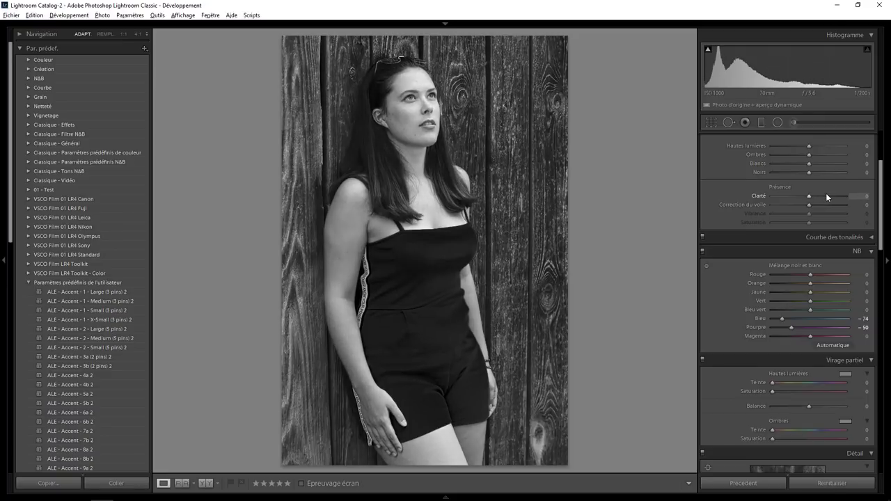
drag(881, 193, 882, 135)
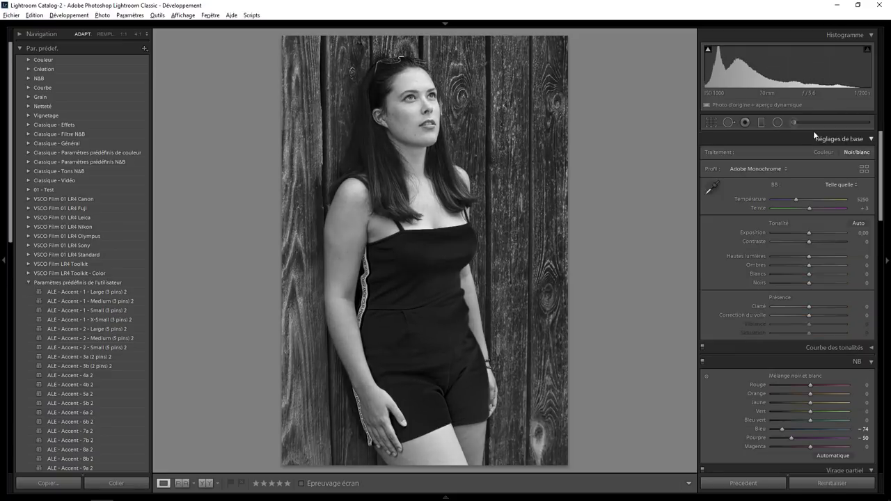
click(794, 122)
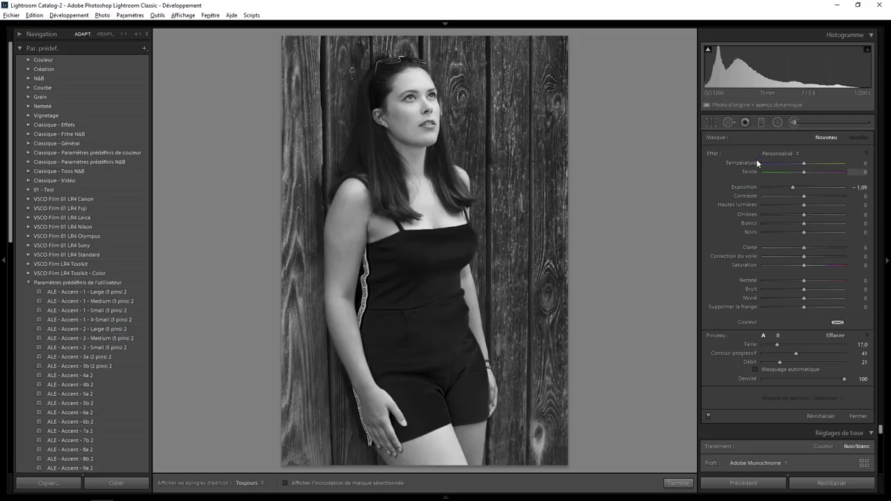
click(858, 417)
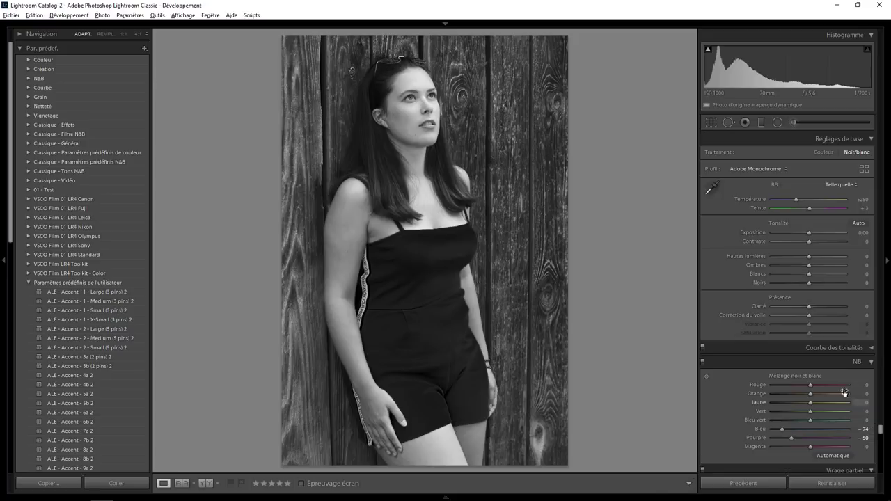
drag(809, 303, 829, 303)
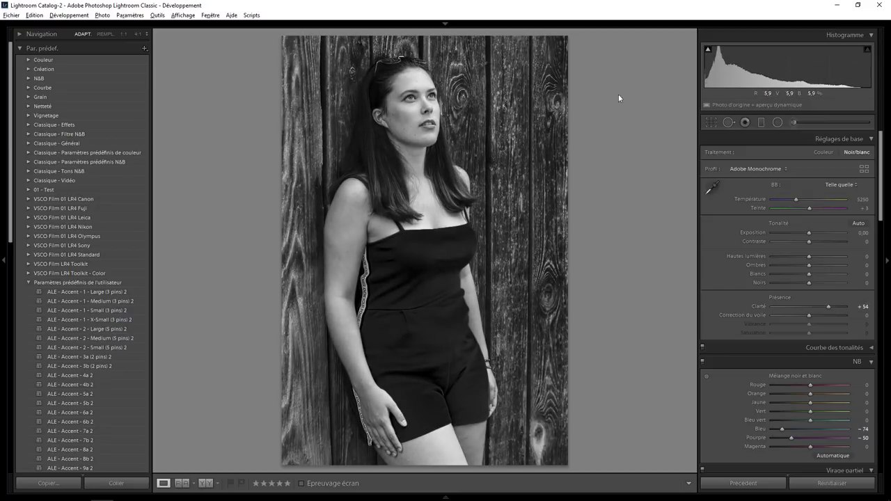
click(778, 123)
Draw a radial filter around the face with Clarity −46 and nudge it into place.
drag(415, 102, 454, 155)
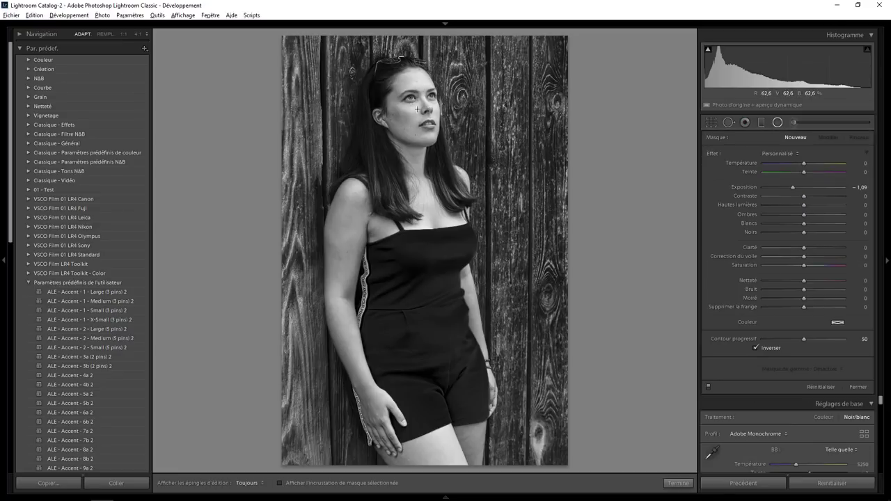
double_click(716, 152)
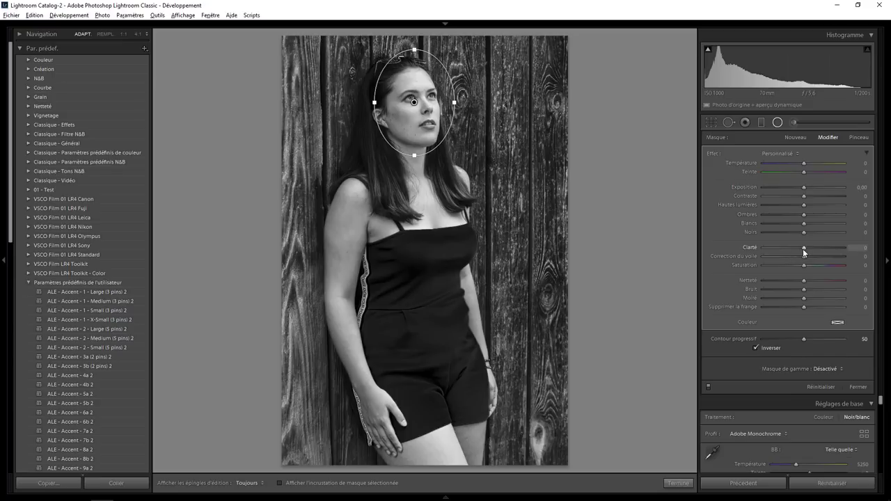
drag(804, 248, 786, 248)
drag(413, 105, 408, 110)
right_click(409, 109)
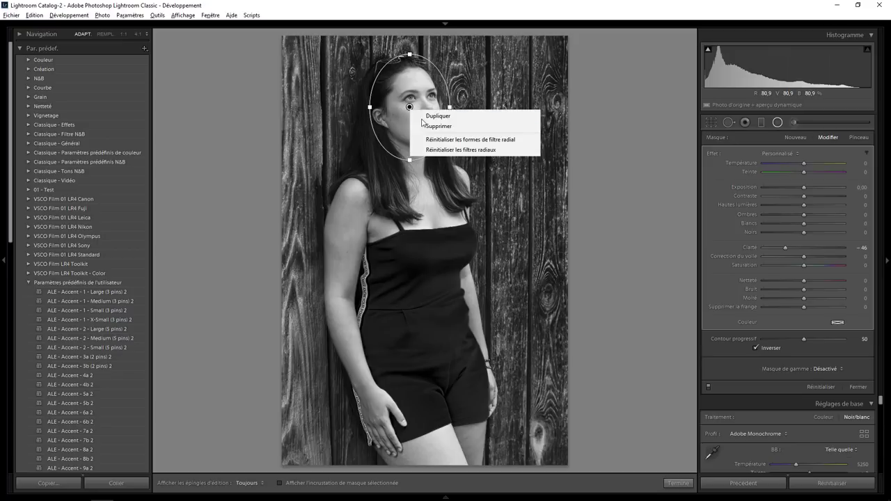
key(Escape)
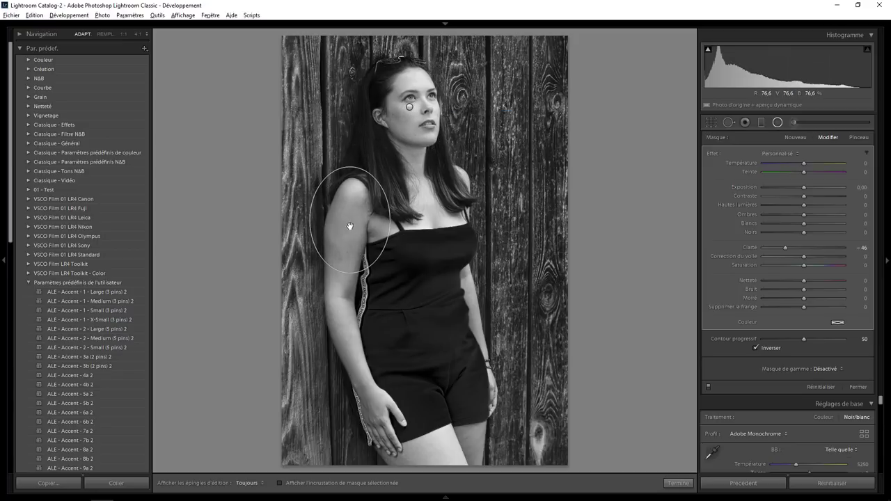
Fit an ellipse along the arm with Clarity −77 and Contrast −87.
drag(350, 268, 342, 311)
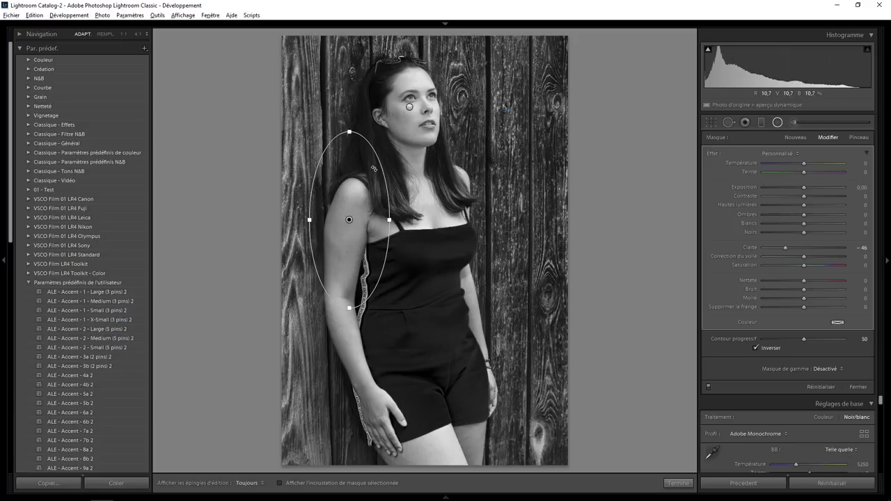
drag(382, 167, 389, 177)
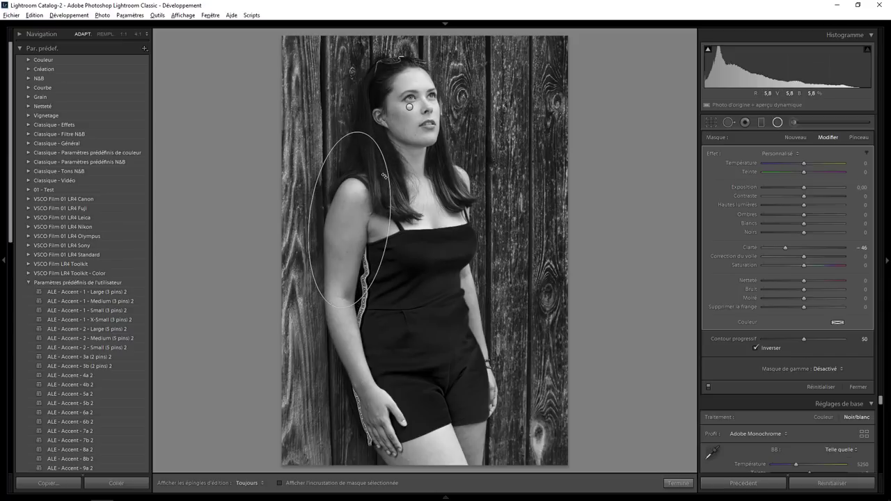
mouse_move(349, 224)
mouse_down()
mouse_move(348, 248)
mouse_move(380, 247)
mouse_move(346, 249)
mouse_up()
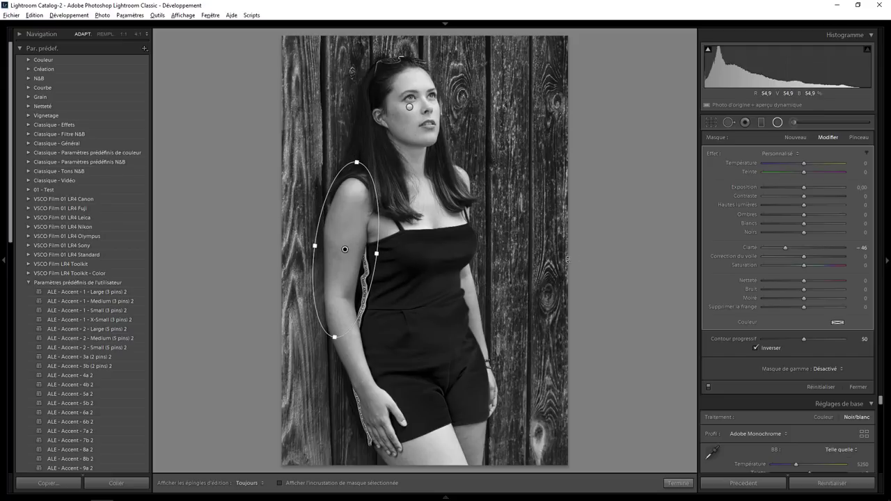
drag(785, 247, 756, 248)
drag(804, 196, 768, 196)
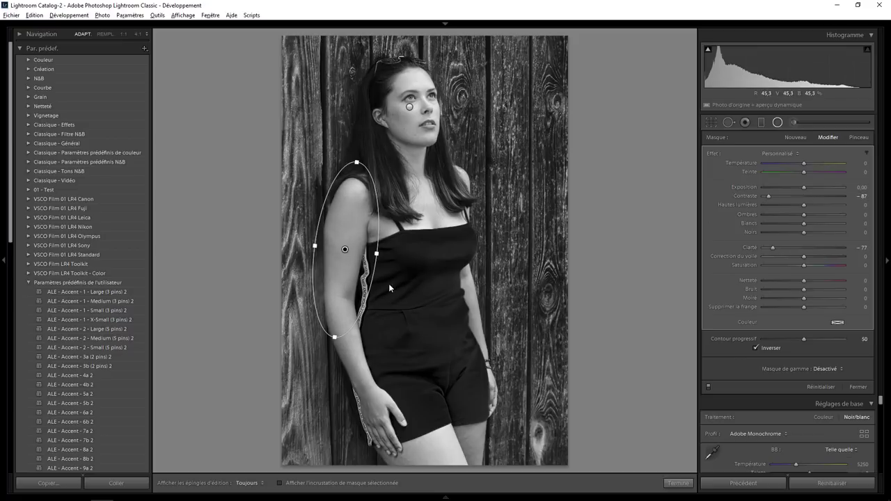
Duplicate the arm filter onto the legs, tilted and positioned over the thighs.
right_click(345, 249)
click(369, 255)
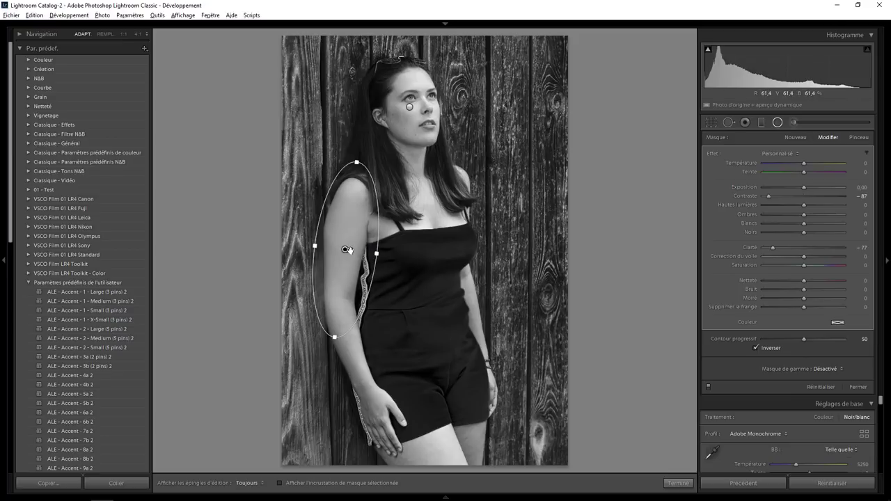
mouse_move(345, 250)
mouse_down()
mouse_move(420, 450)
mouse_move(503, 415)
mouse_up()
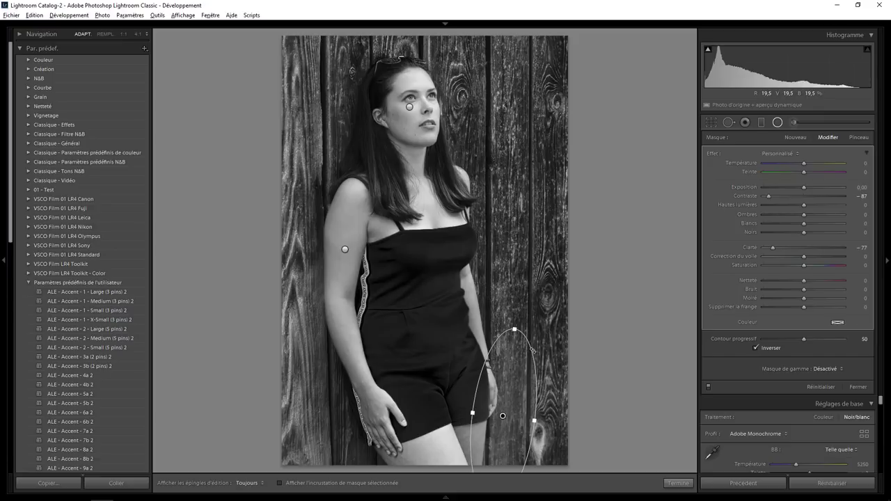
drag(529, 350, 554, 403)
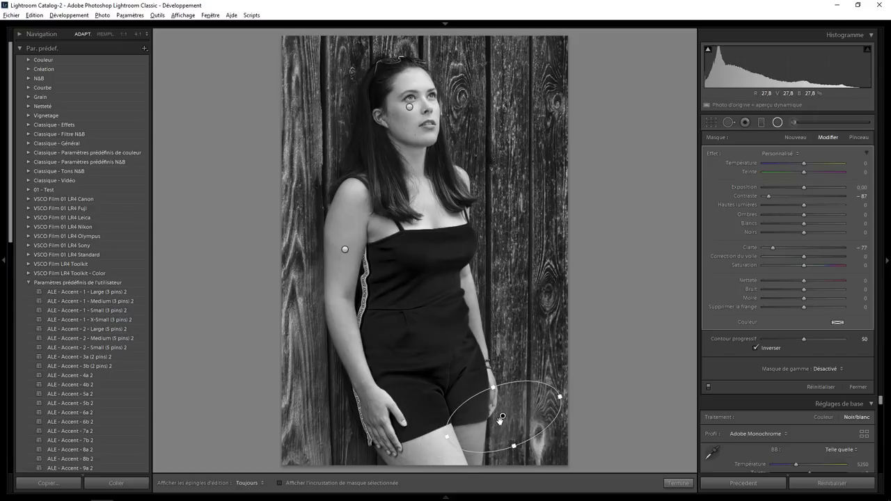
drag(489, 428, 446, 452)
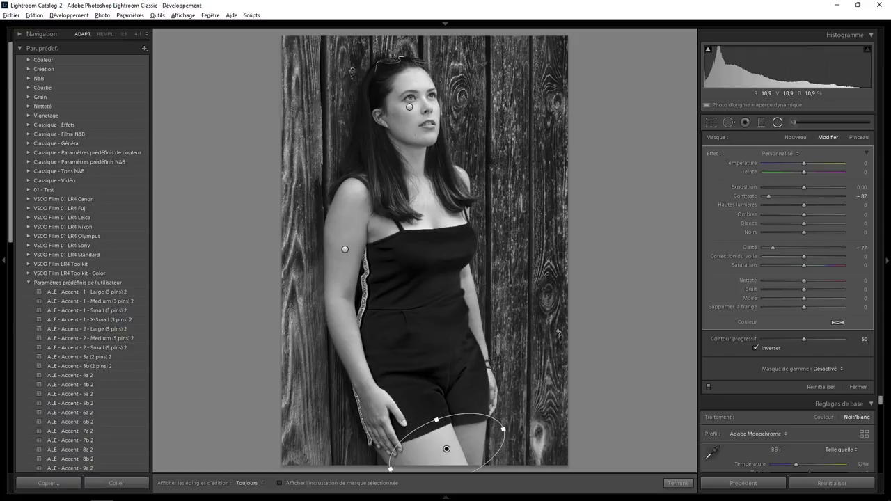
click(681, 483)
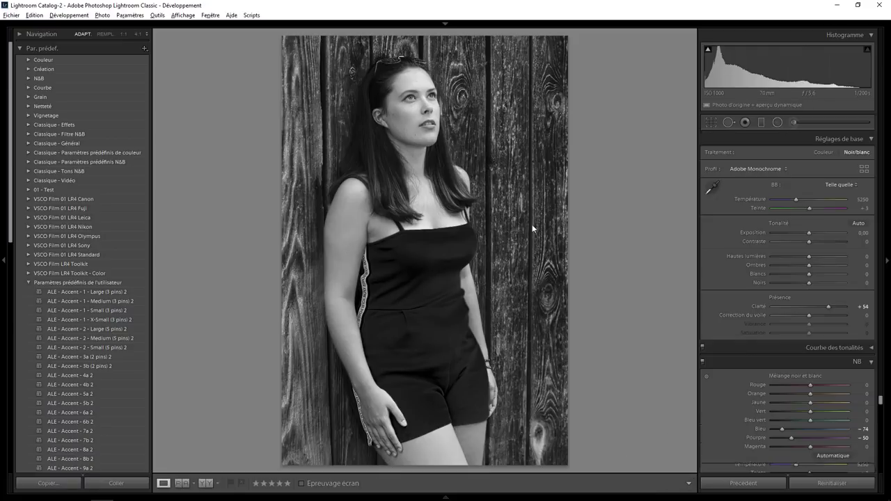
Zoom to 1:1 on the chin and heal the chin moles with spot removal.
click(406, 99)
drag(459, 181, 383, 108)
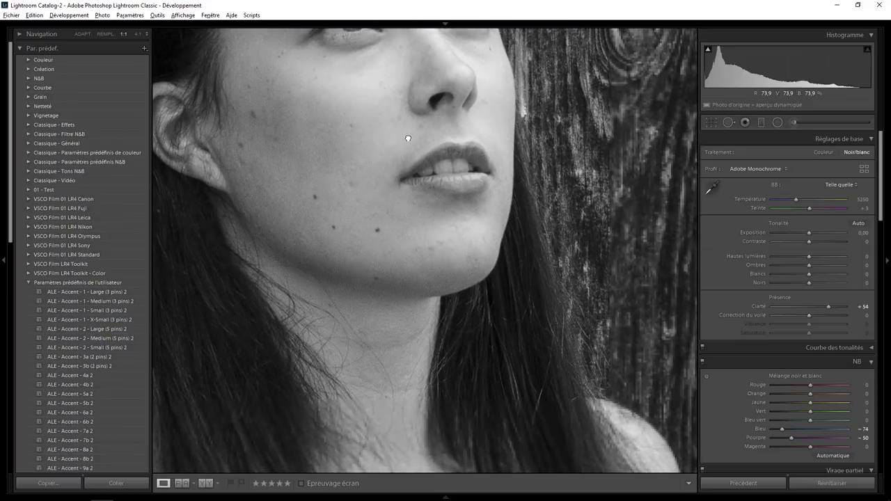
click(727, 124)
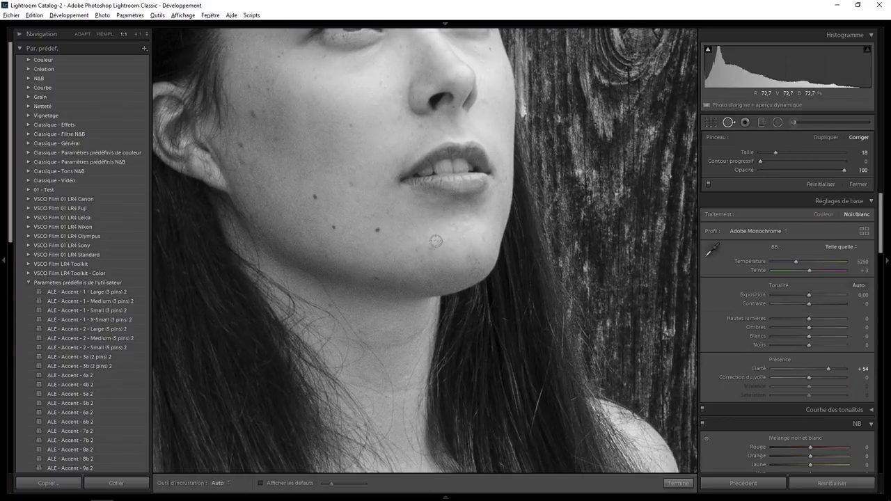
click(442, 243)
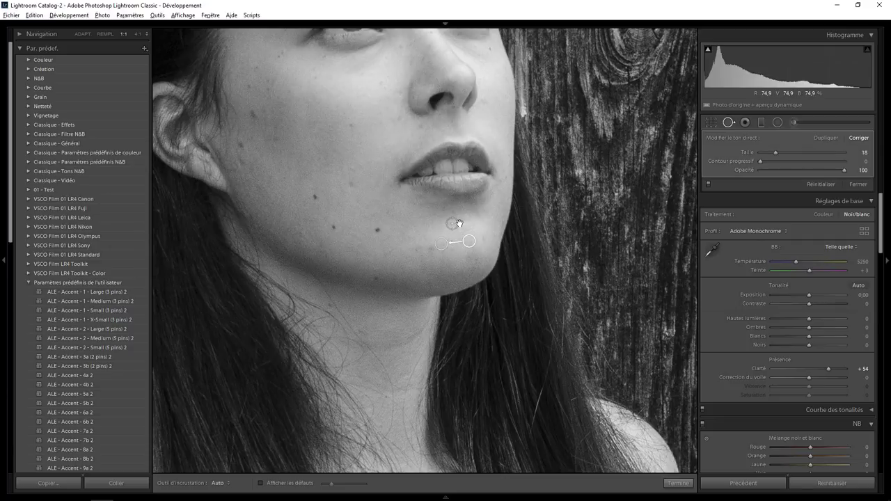
drag(459, 223, 475, 230)
click(468, 219)
Heal blemishes beside the nose and left of the lip using nearby sources.
click(485, 101)
drag(349, 107, 488, 115)
click(420, 127)
drag(416, 141, 395, 137)
Paint out several forehead marks, moving each source onto clean skin.
drag(338, 89, 325, 302)
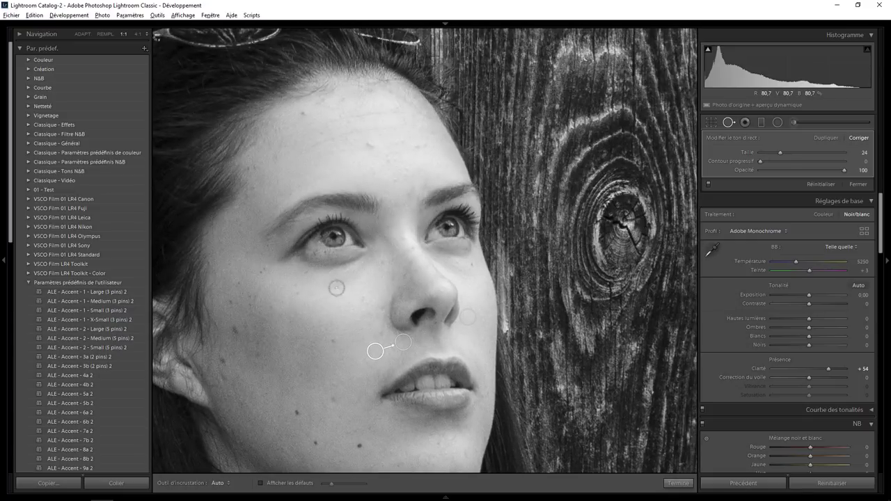
mouse_move(348, 101)
mouse_down()
mouse_move(316, 105)
mouse_move(338, 110)
mouse_up()
drag(331, 157, 300, 171)
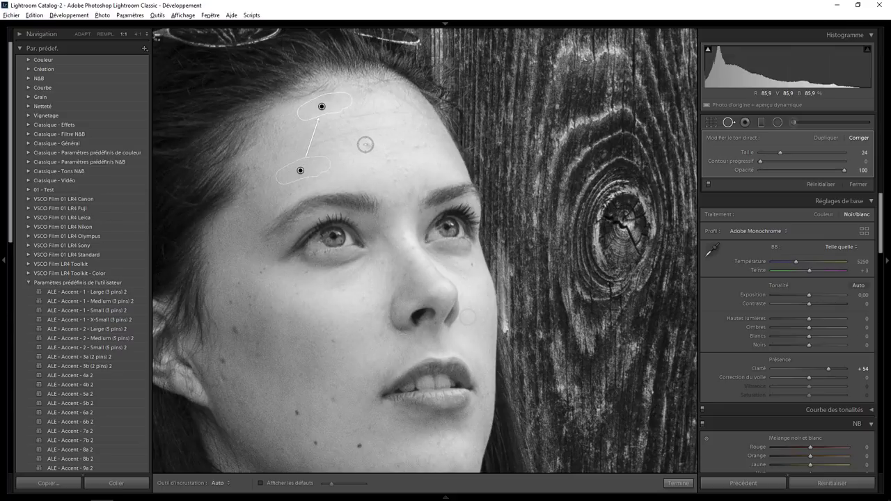
mouse_move(359, 144)
mouse_down()
mouse_move(398, 156)
mouse_move(430, 142)
mouse_move(420, 151)
mouse_up()
drag(377, 109, 314, 165)
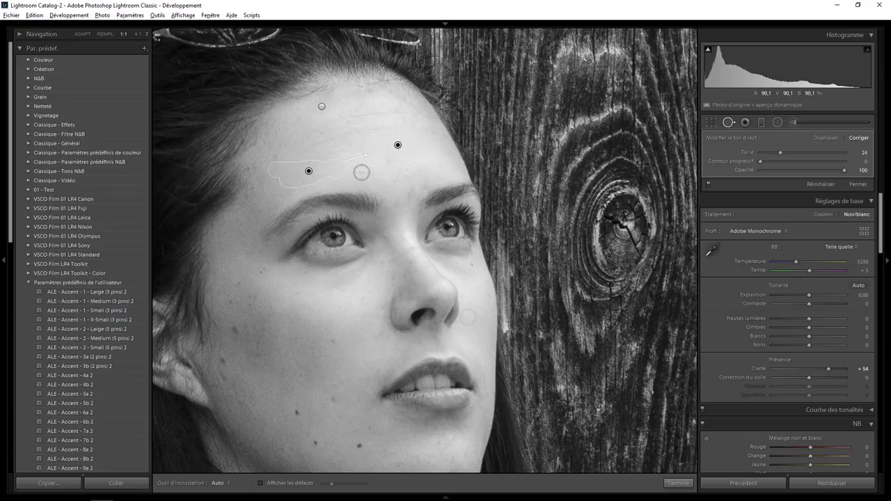
mouse_move(371, 169)
mouse_down()
mouse_move(406, 161)
mouse_move(408, 175)
mouse_up()
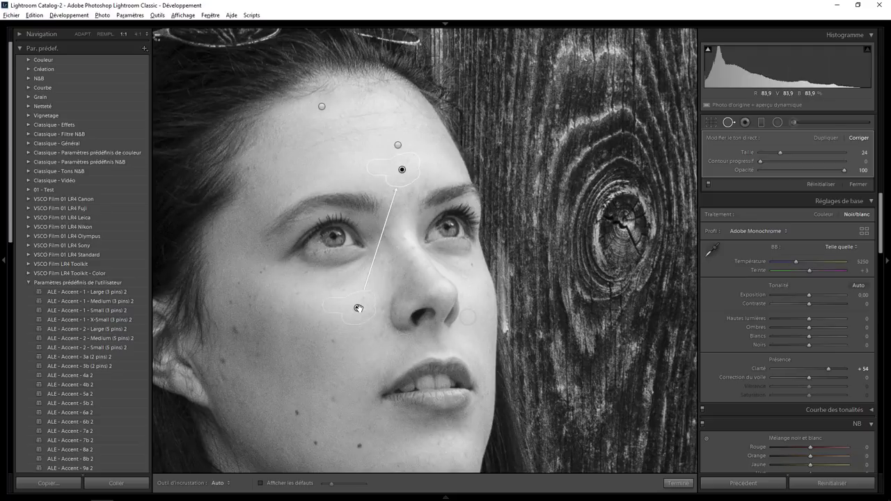
drag(357, 308, 321, 169)
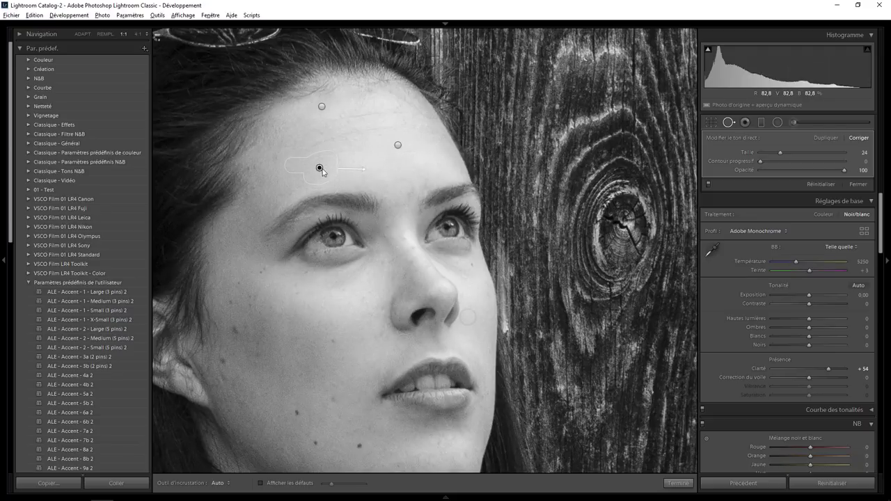
mouse_move(407, 195)
mouse_down()
mouse_move(411, 171)
mouse_move(291, 180)
mouse_up()
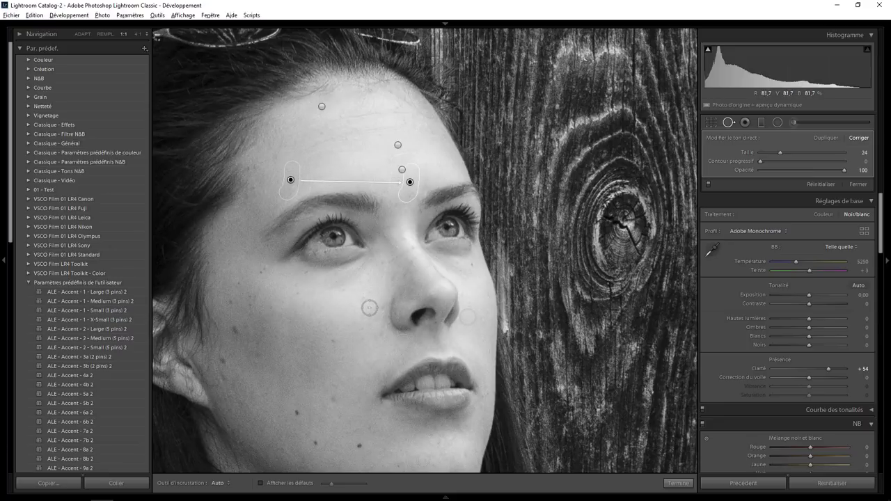
Heal a cheek blemish beside the nose and two more forehead spots.
drag(363, 300, 375, 307)
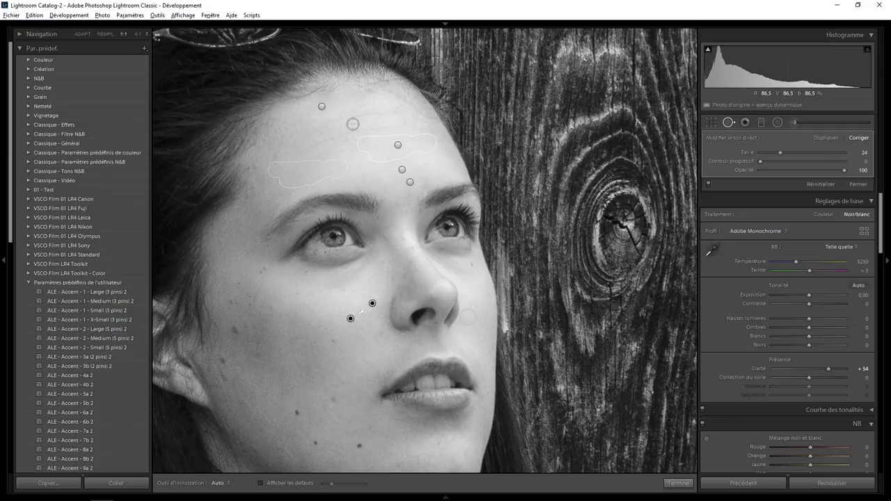
mouse_move(353, 124)
mouse_down()
mouse_move(321, 128)
mouse_move(312, 167)
mouse_up()
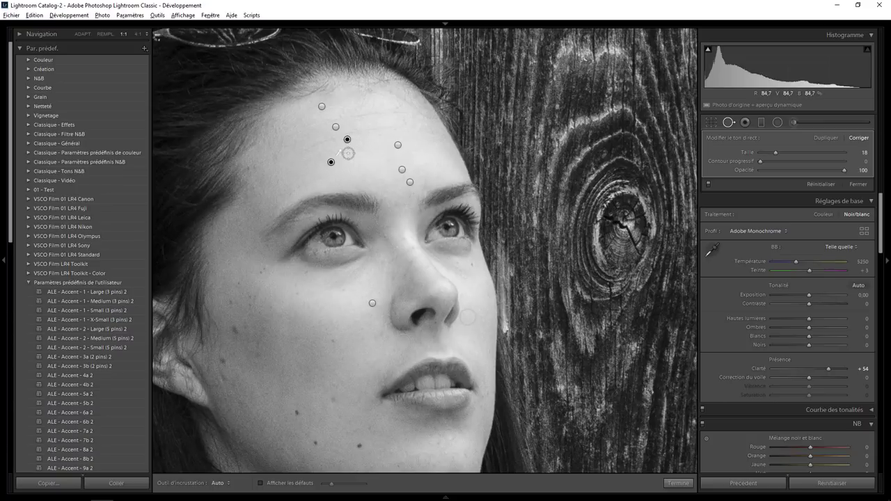
click(349, 159)
Place a radial filter on the right eye with Exposure 0.21 and Sharpness 32.
click(779, 122)
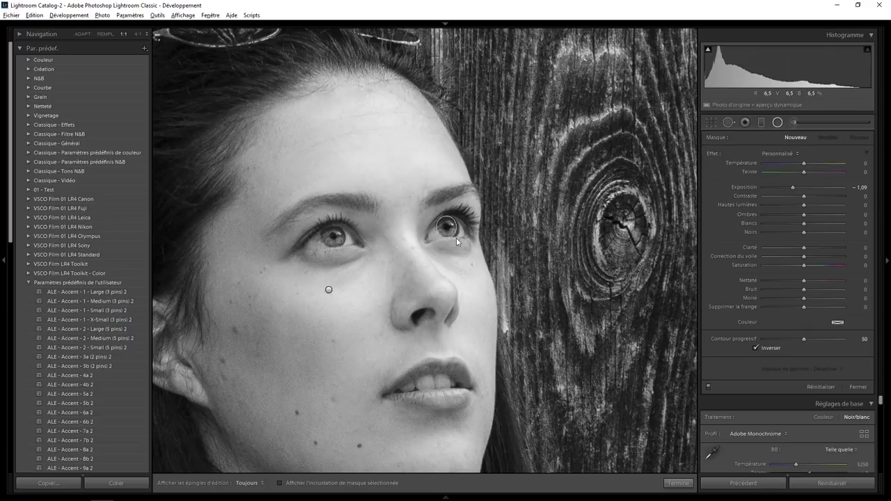
click(447, 226)
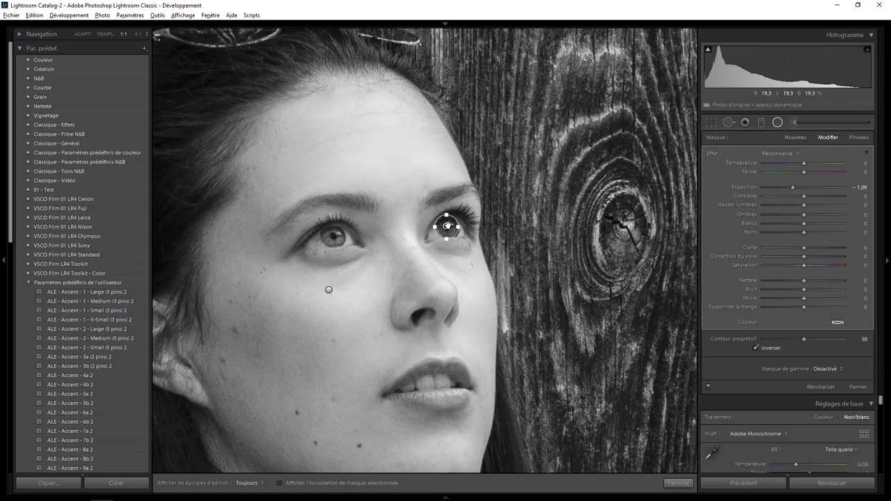
drag(447, 226, 449, 226)
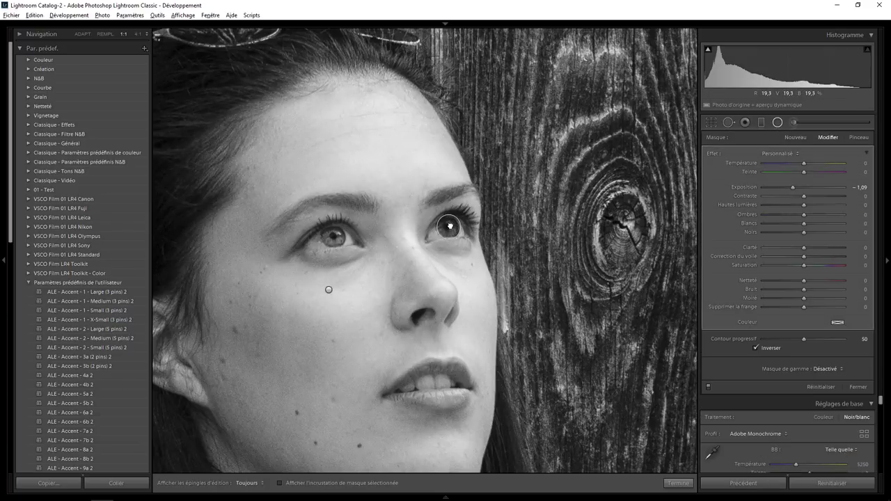
double_click(718, 154)
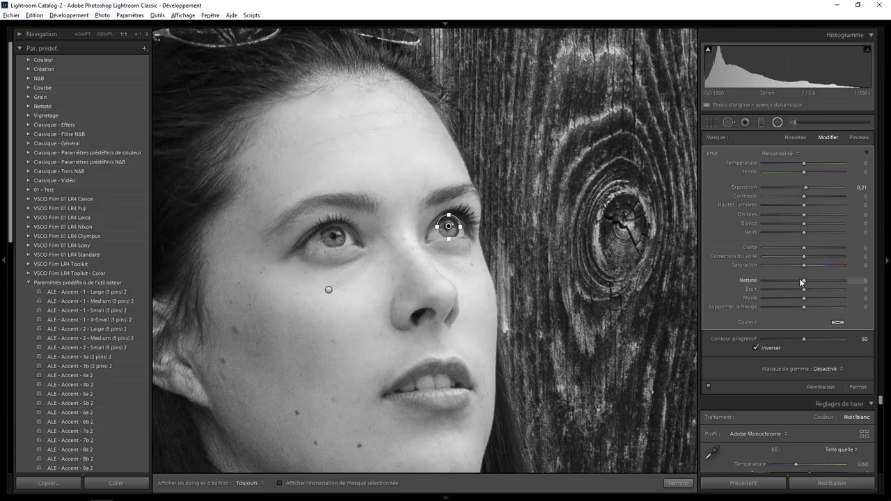
drag(808, 280, 815, 279)
Duplicate the eye filter onto the other eye.
right_click(449, 226)
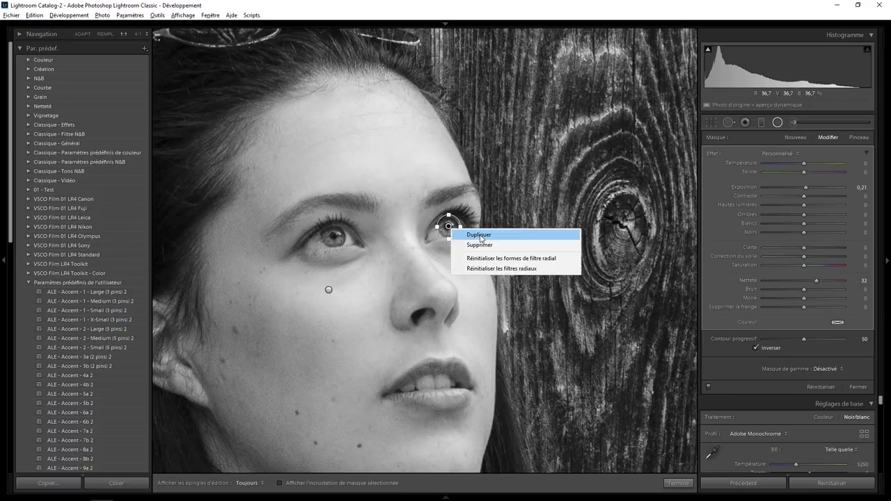
click(533, 232)
drag(448, 227, 332, 238)
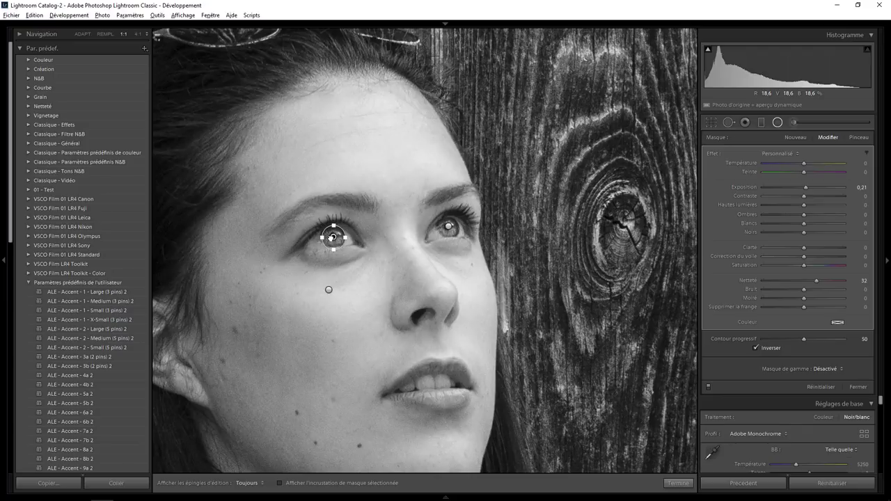
click(672, 483)
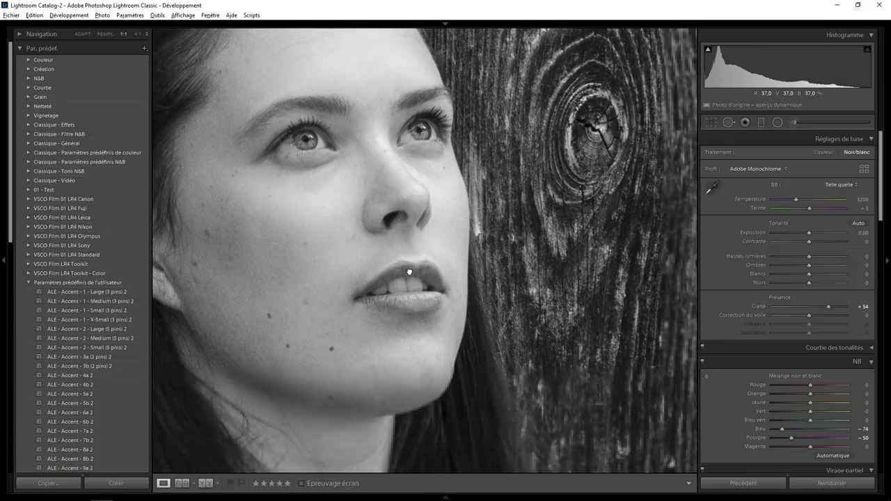
Zoom to 4:1 centred on the lips.
drag(438, 368, 388, 283)
click(140, 32)
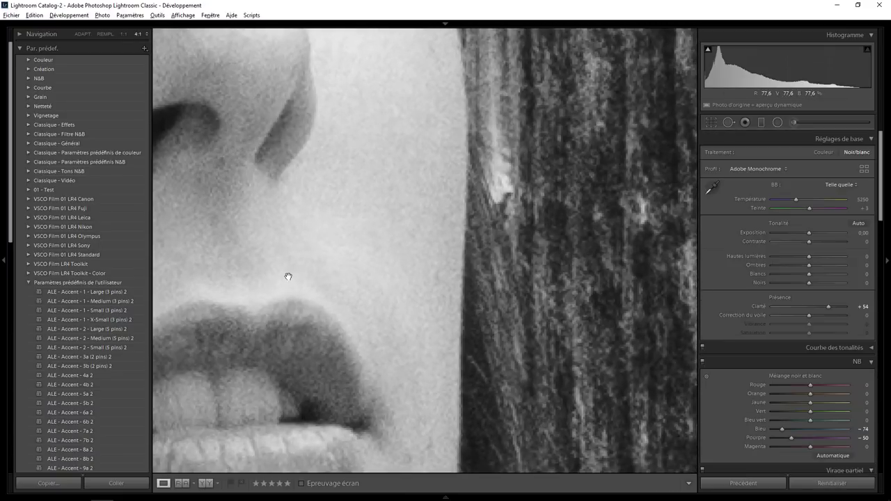
drag(288, 277, 462, 143)
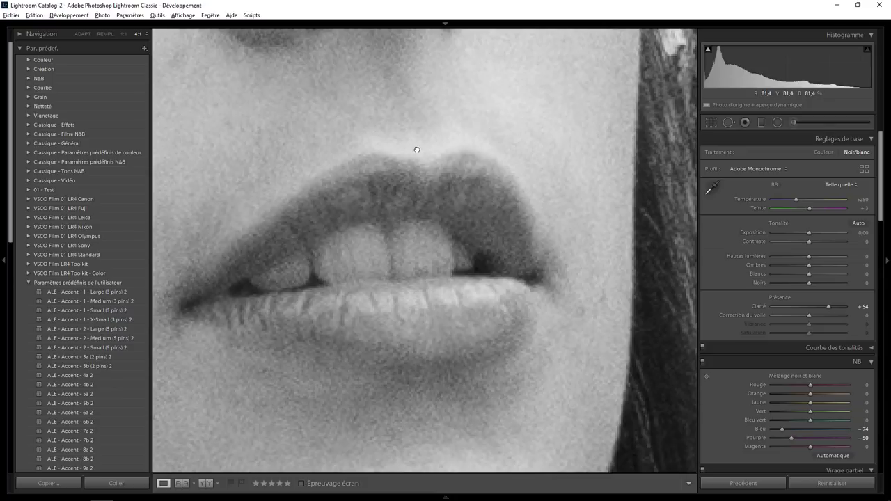
drag(381, 150, 398, 146)
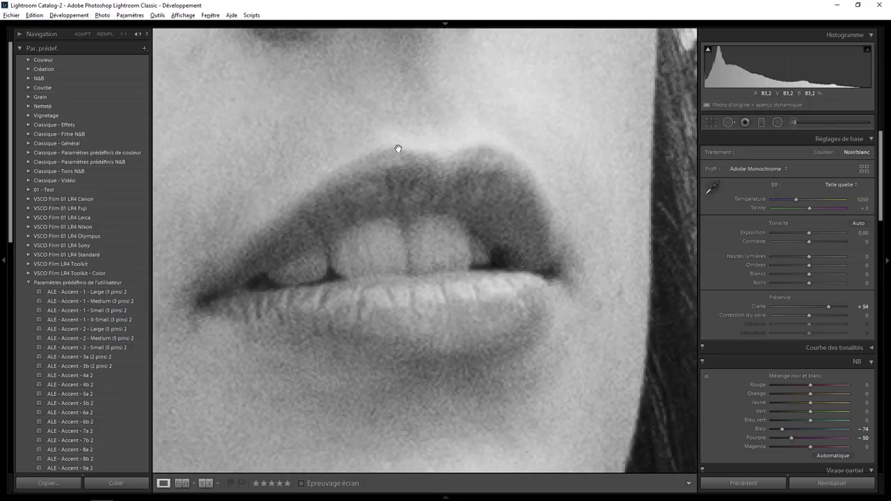
Brush Exposure −1.09 at Flow 20 over the upper lip.
click(794, 123)
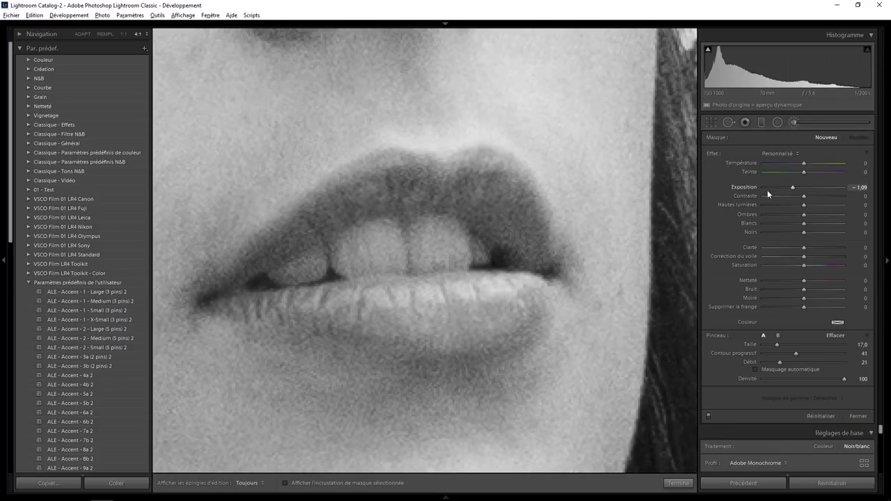
scroll(527, 229, down, 2)
drag(779, 363, 777, 363)
key(h)
drag(510, 220, 519, 235)
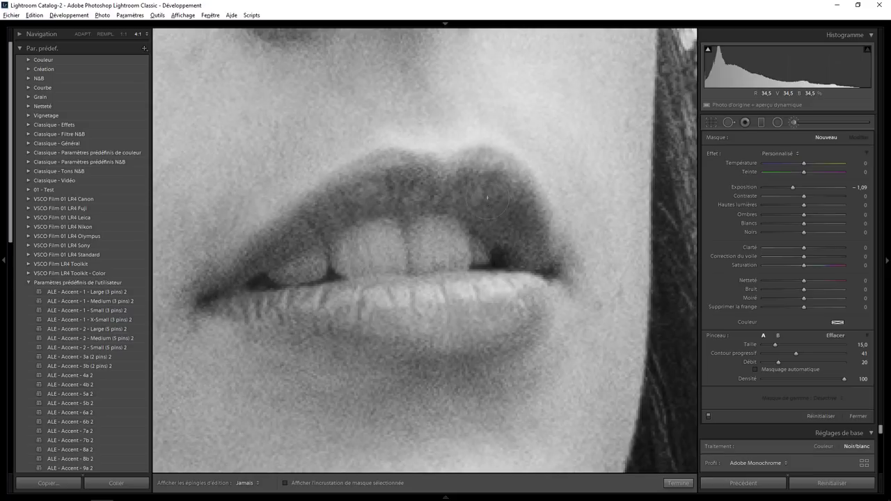
drag(492, 197, 480, 182)
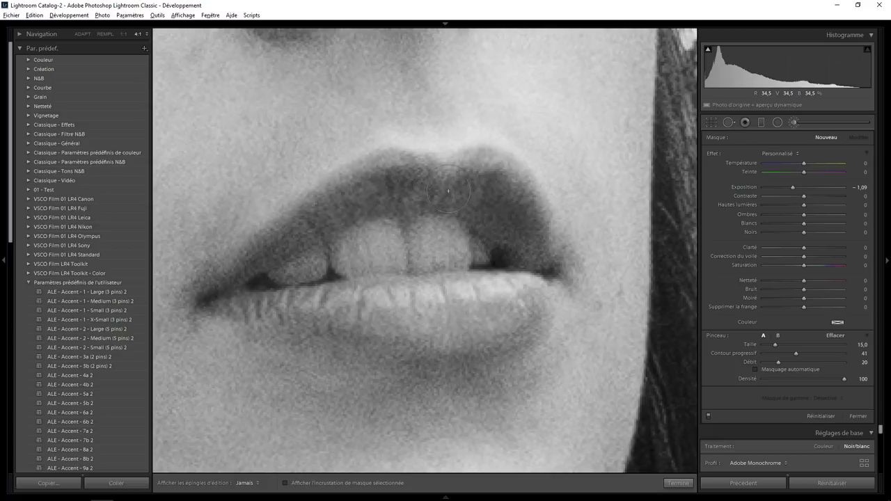
Darken the lower lip and its right corner with the same brush.
key(bracketleft)
key(h)
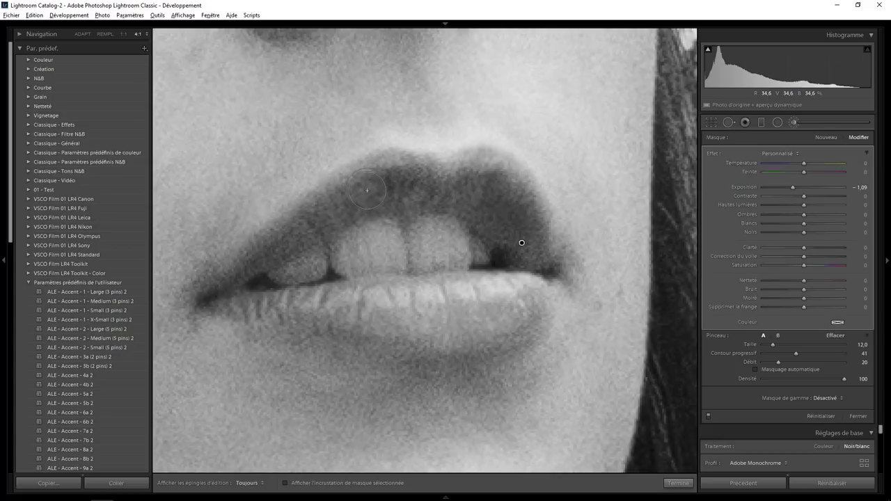
key(h)
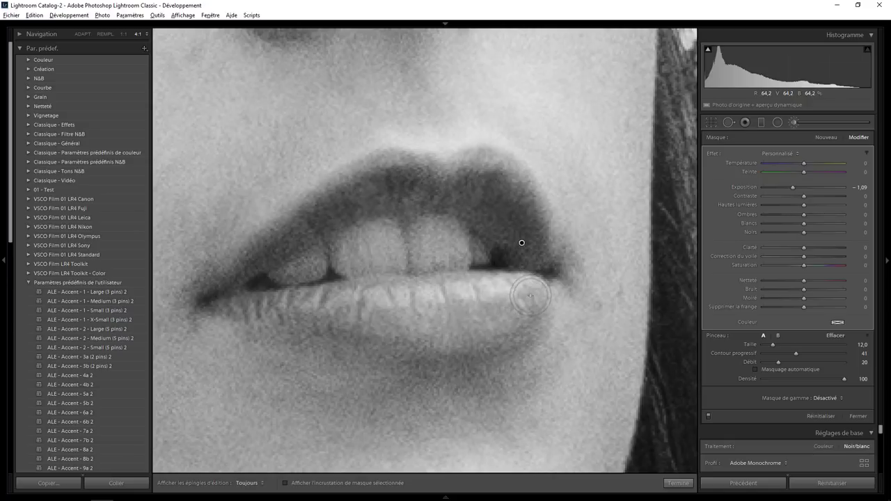
mouse_move(513, 293)
mouse_down()
mouse_move(405, 321)
mouse_move(474, 329)
mouse_up()
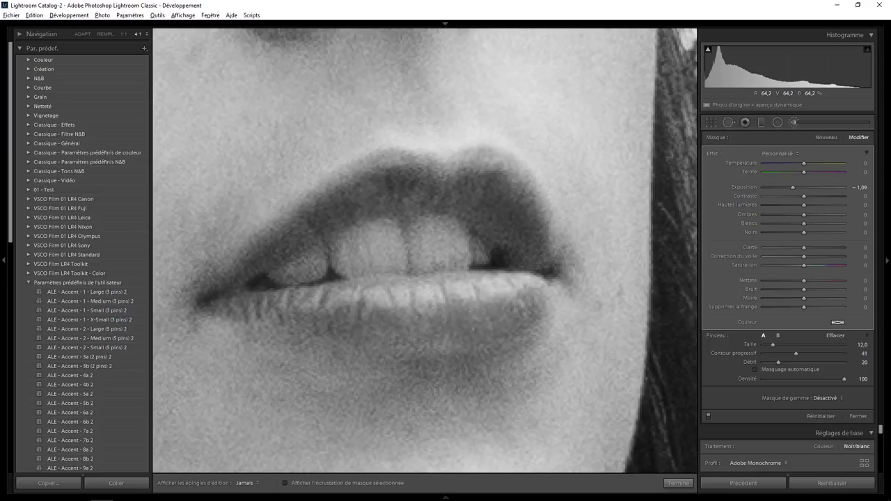
drag(518, 315, 491, 318)
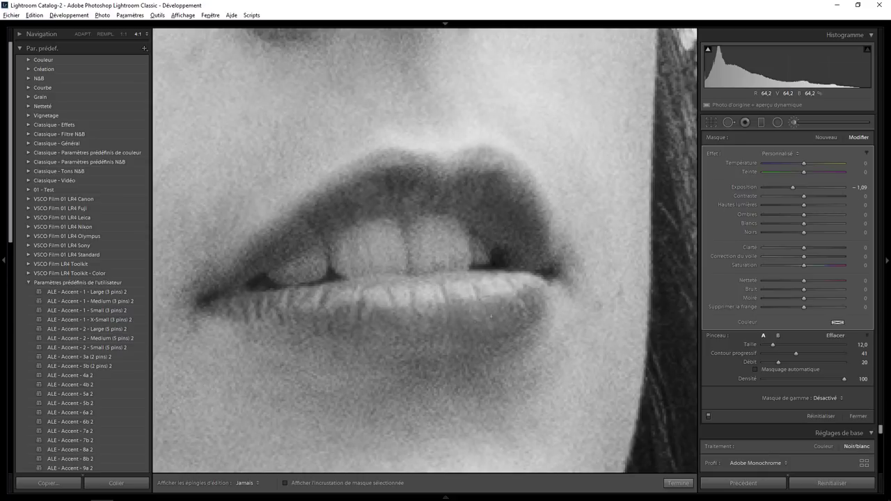
key(h)
click(678, 483)
Zoom to 4:1 centred on the eye.
click(462, 245)
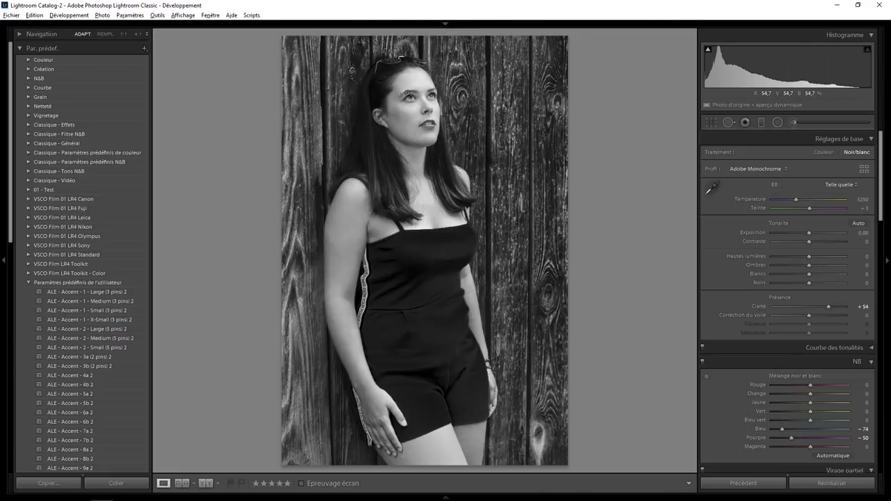
click(408, 94)
drag(500, 172, 489, 142)
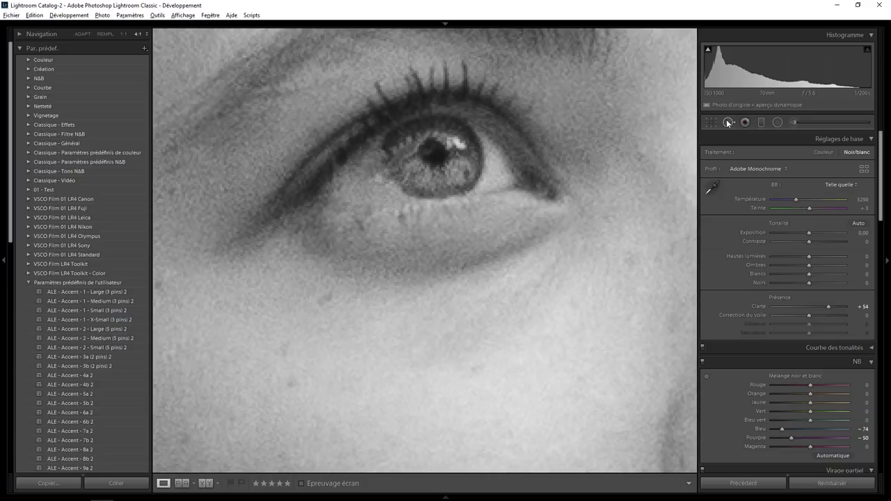
Heal the dark area under the eye from a cheek source at reduced strength.
click(729, 122)
drag(546, 237, 343, 261)
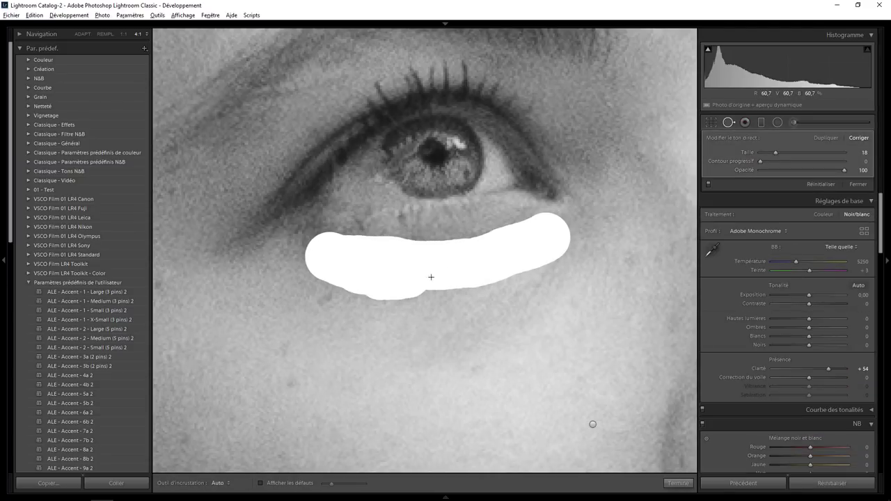
drag(343, 262, 534, 248)
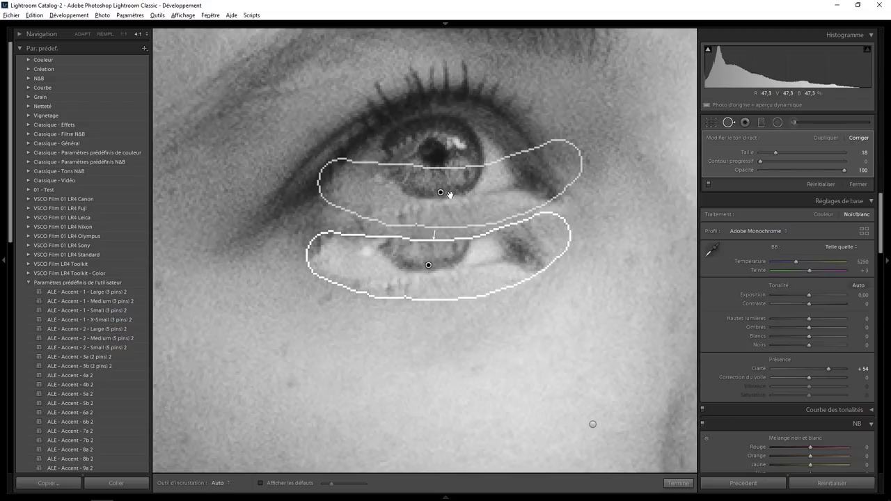
drag(428, 265, 444, 365)
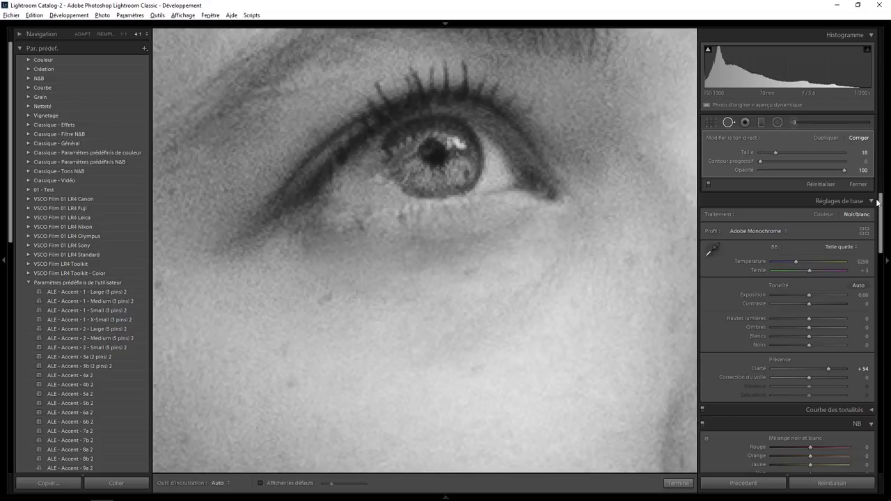
mouse_move(755, 173)
mouse_down()
mouse_move(744, 173)
mouse_move(801, 170)
mouse_up()
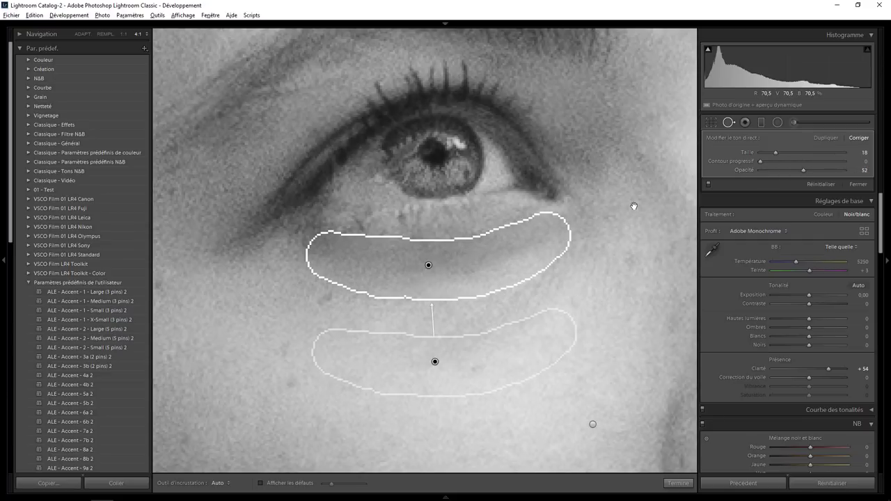
Heal the dark patch under the other eye.
drag(633, 202, 323, 287)
drag(539, 304, 383, 259)
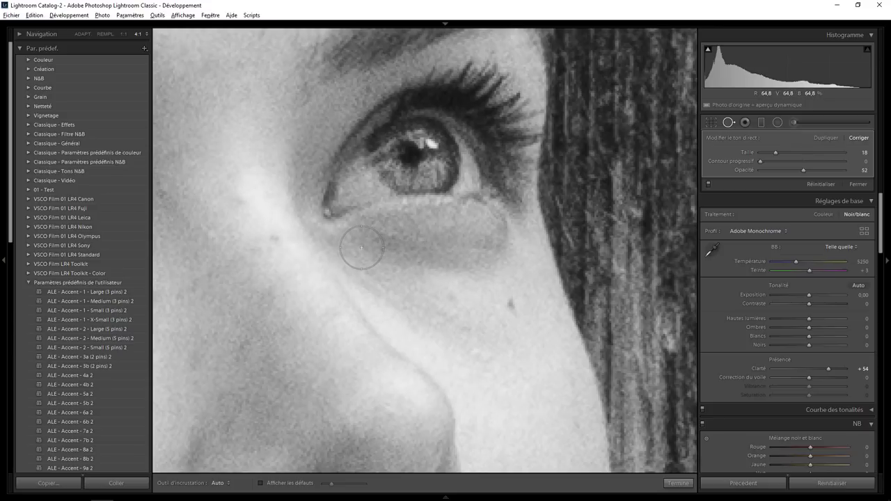
mouse_move(360, 247)
mouse_down()
mouse_move(470, 255)
mouse_move(497, 243)
mouse_move(495, 231)
mouse_move(474, 238)
mouse_move(464, 258)
mouse_up()
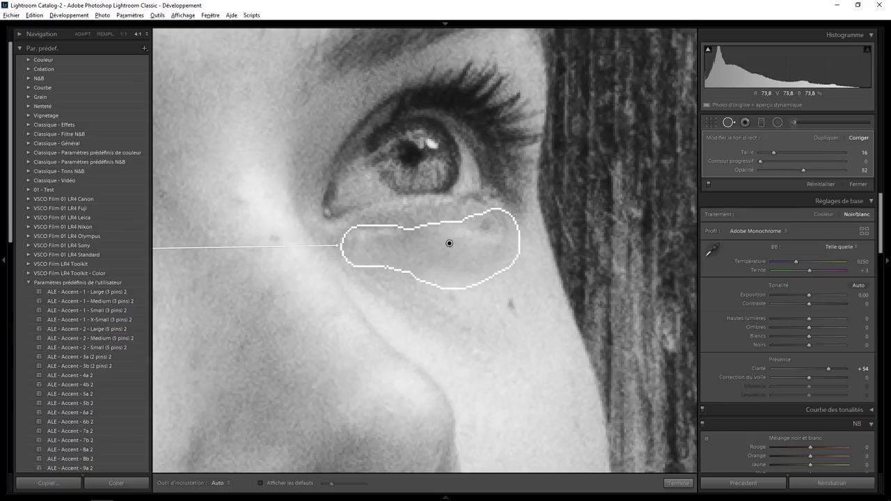
At Fill zoom, move a spot repair lower near the eye corner and finish.
click(105, 33)
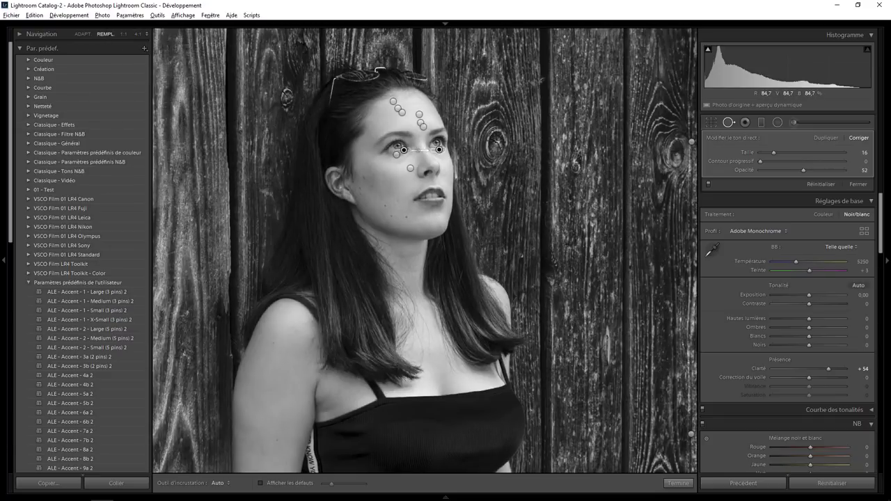
drag(404, 150, 396, 164)
click(677, 483)
click(434, 150)
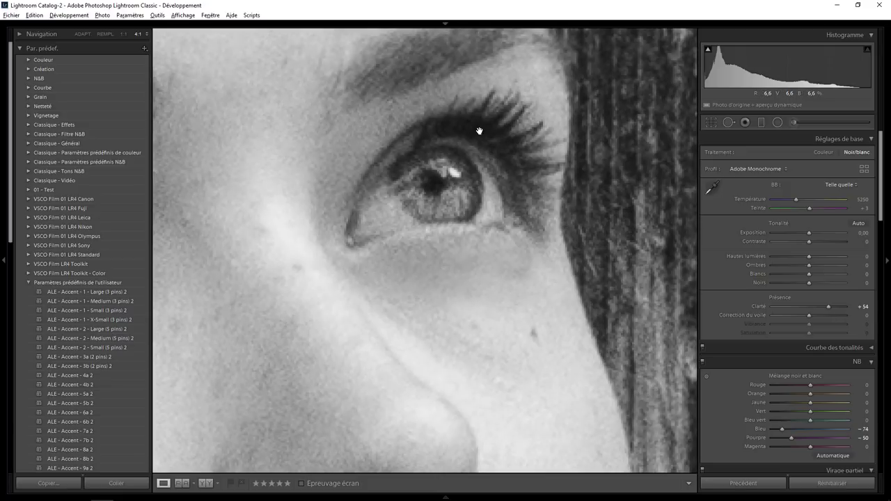
Start an Exposure −1.09 brush mask beside the first eye.
drag(481, 132, 472, 197)
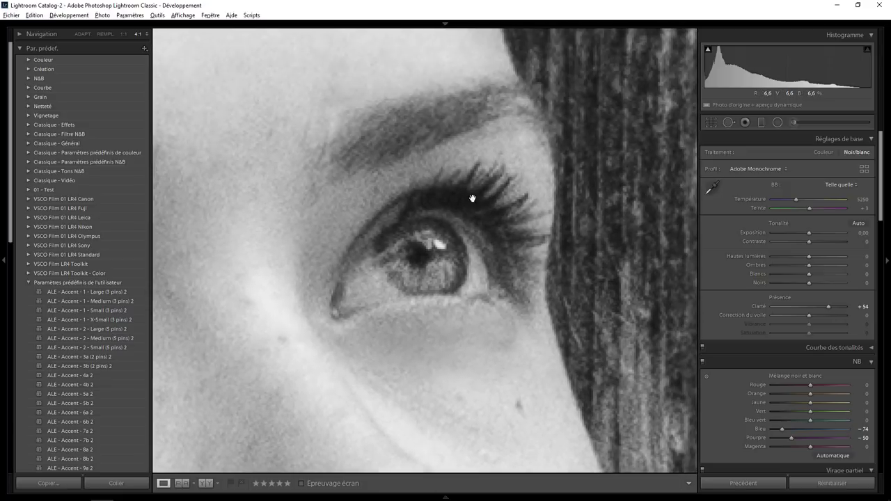
click(794, 121)
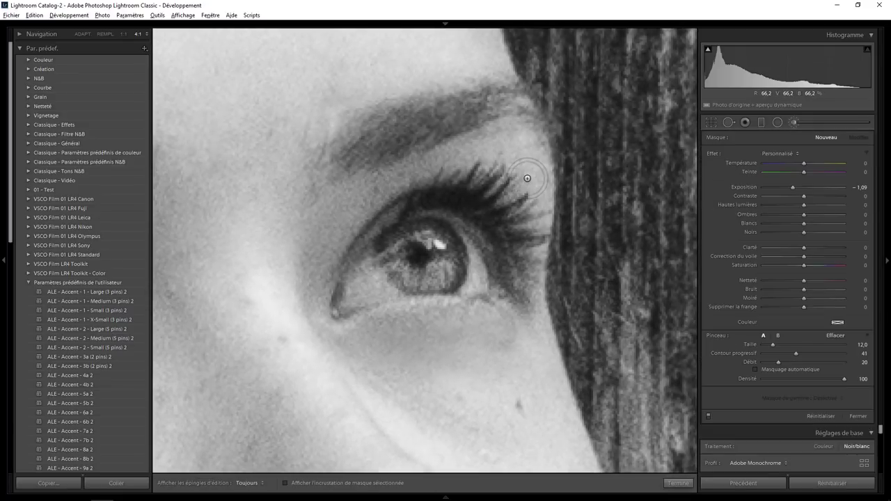
key(h)
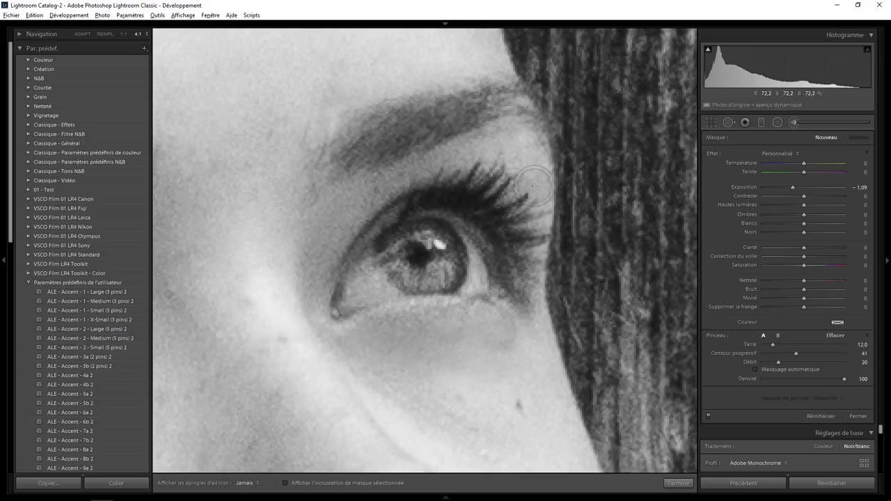
click(534, 186)
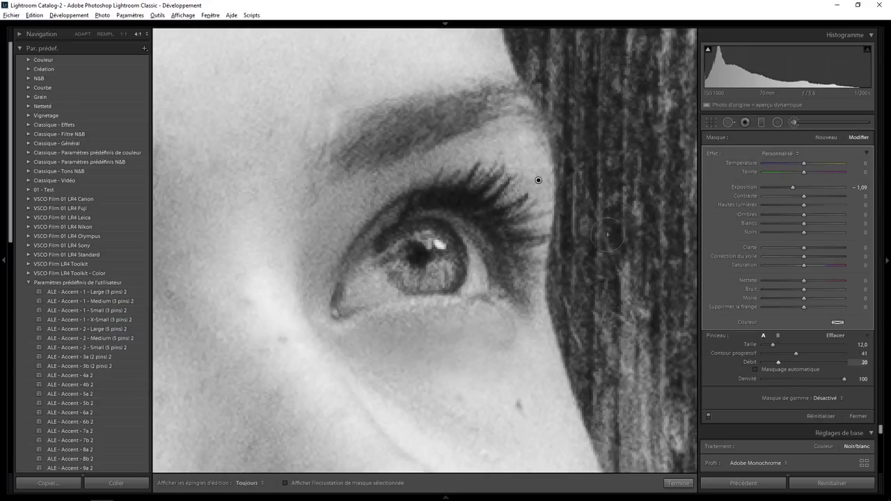
key(h)
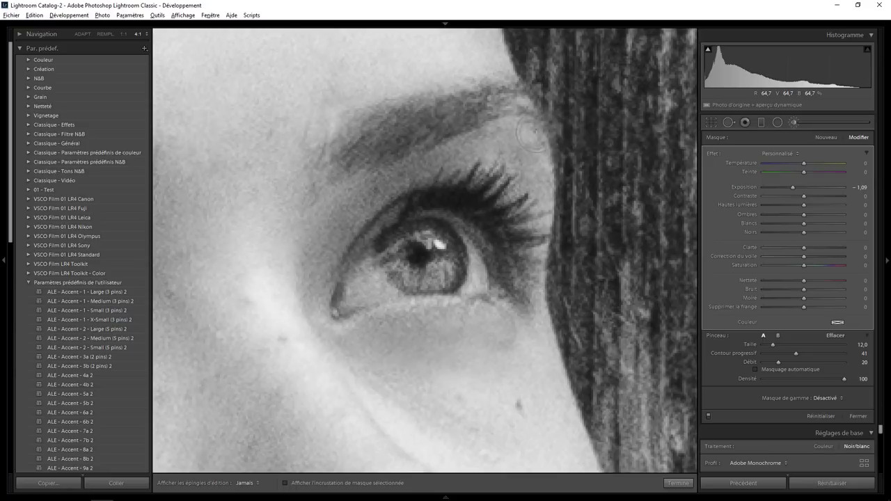
key(h)
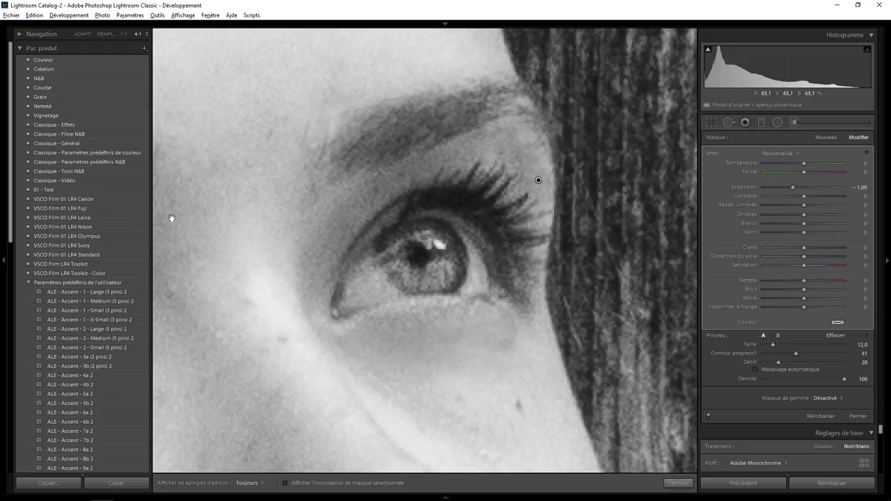
Darken the other eye's upper eyelid crease and eyebrow.
drag(207, 225, 579, 185)
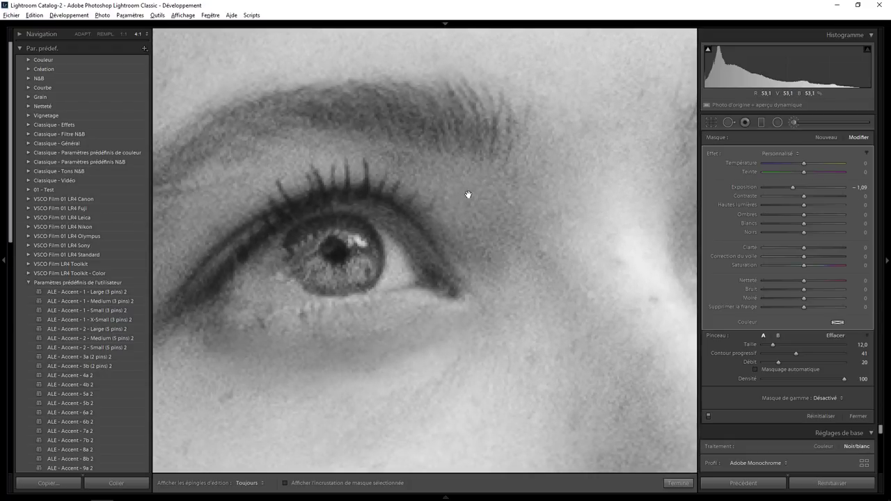
drag(468, 195, 573, 197)
key(h)
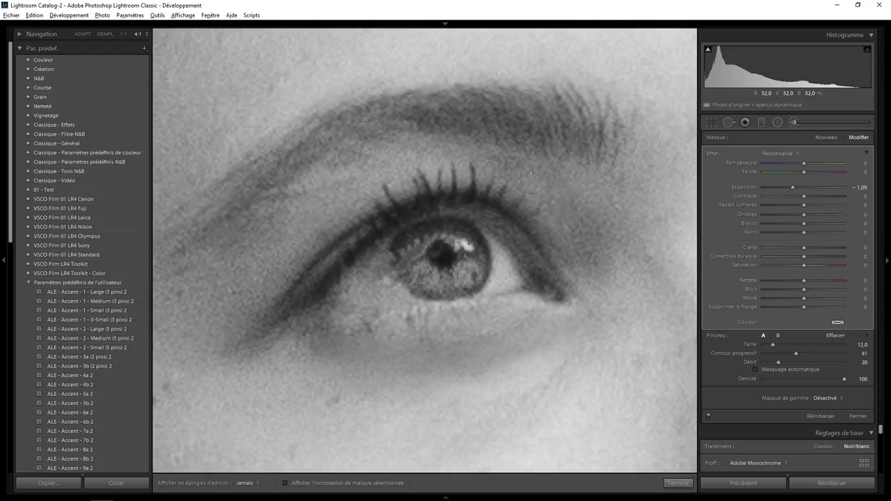
mouse_move(452, 156)
mouse_down()
mouse_move(285, 221)
mouse_move(254, 285)
mouse_up()
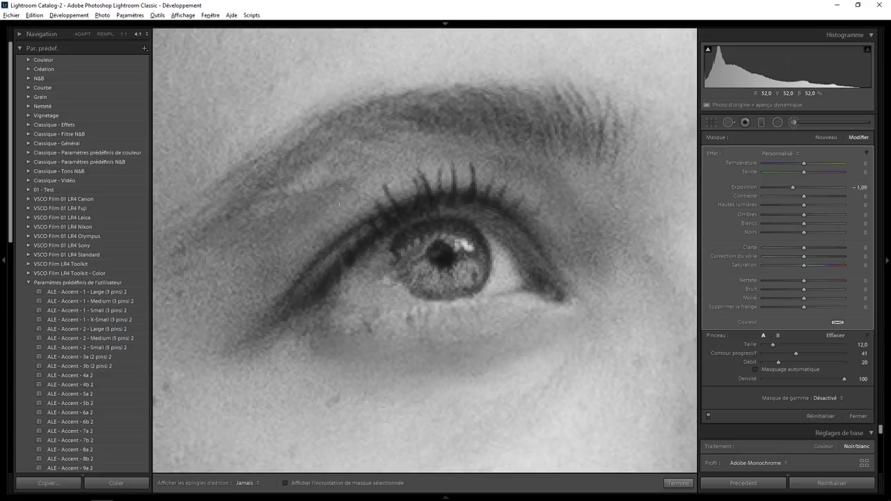
key(h)
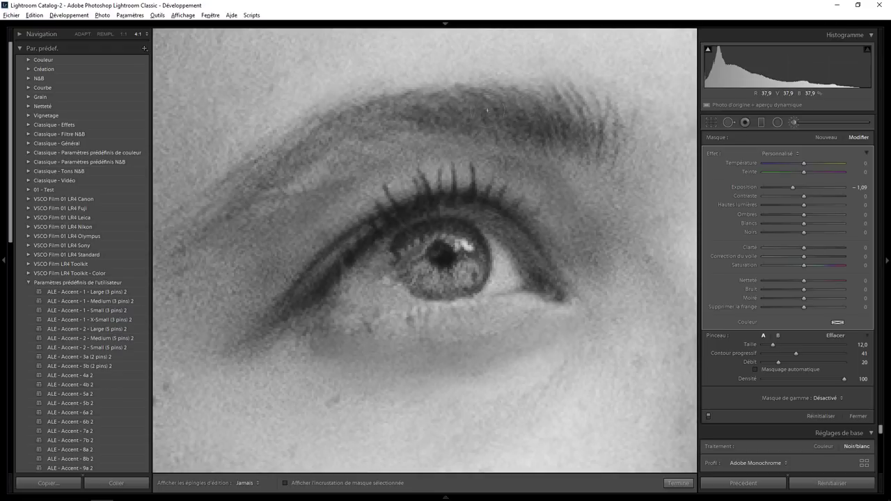
drag(347, 120, 320, 138)
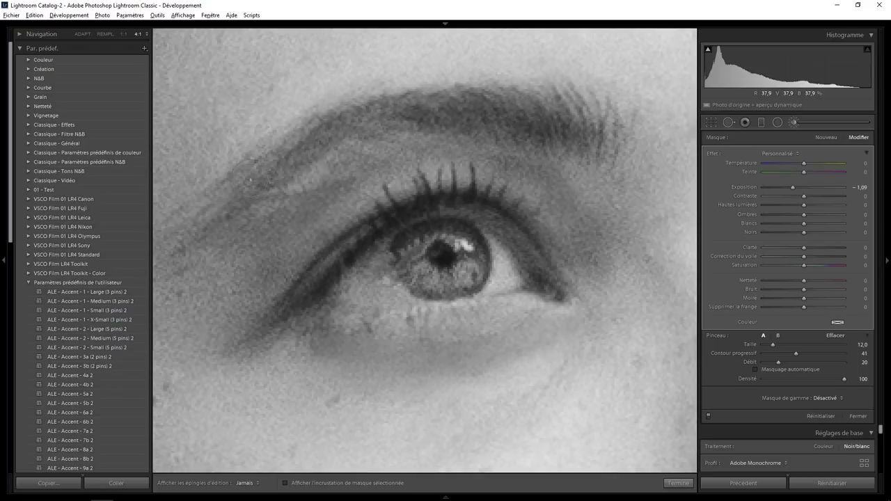
key(h)
Pan back to the first eye and eyebrow, toggling pin visibility.
drag(591, 223, 284, 255)
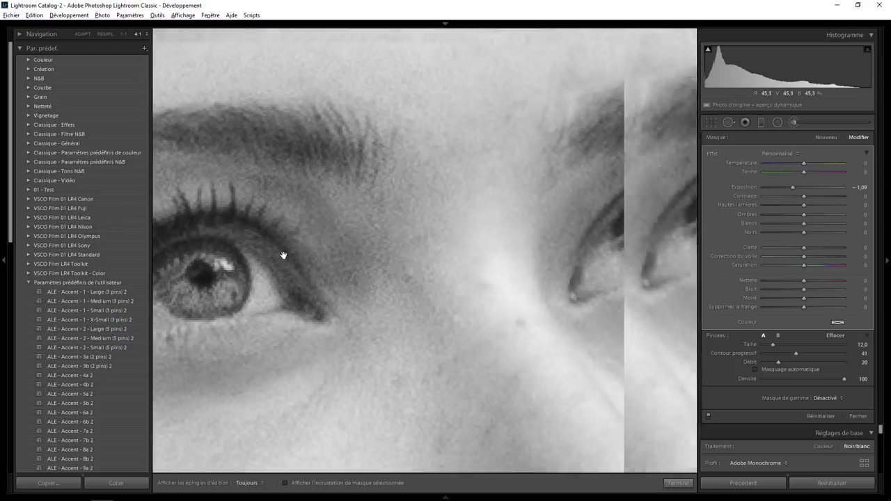
drag(579, 164, 384, 220)
key(h)
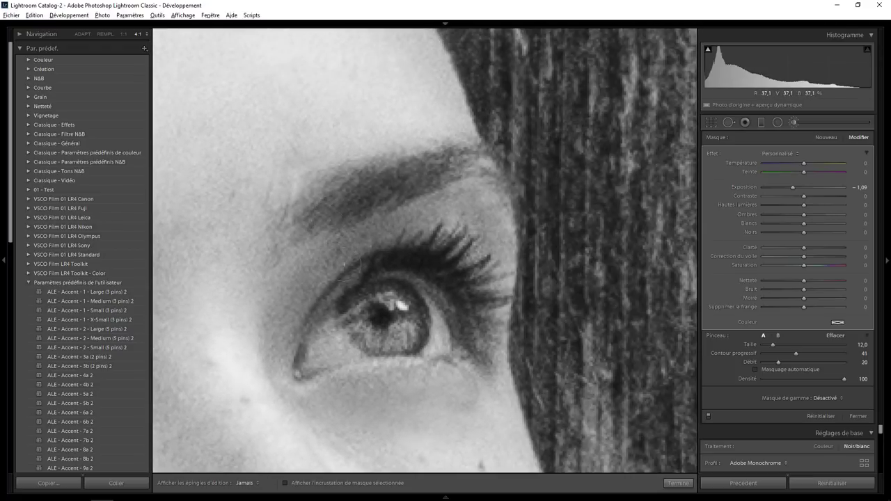
key(h)
drag(408, 390, 429, 301)
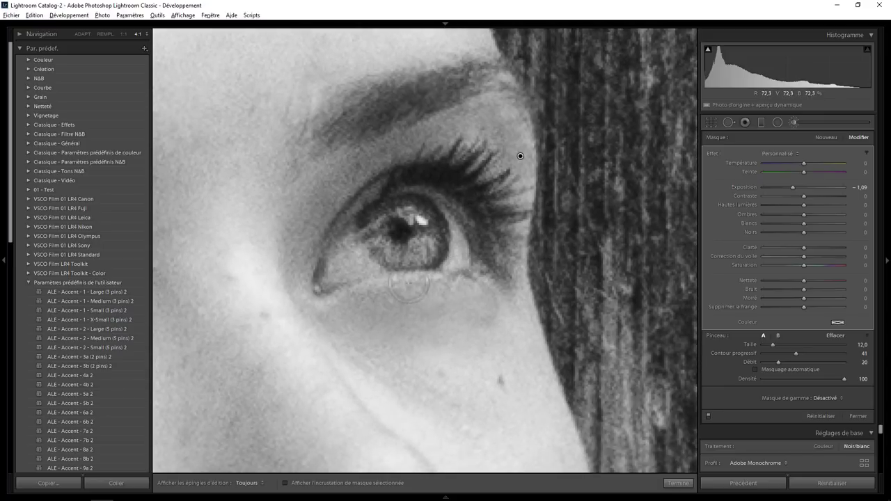
Shrink the brush to size 2.0 and darken along the lower eyelid with pins hidden.
scroll(390, 286, down, 8)
scroll(374, 286, down, 2)
key(h)
drag(442, 275, 364, 284)
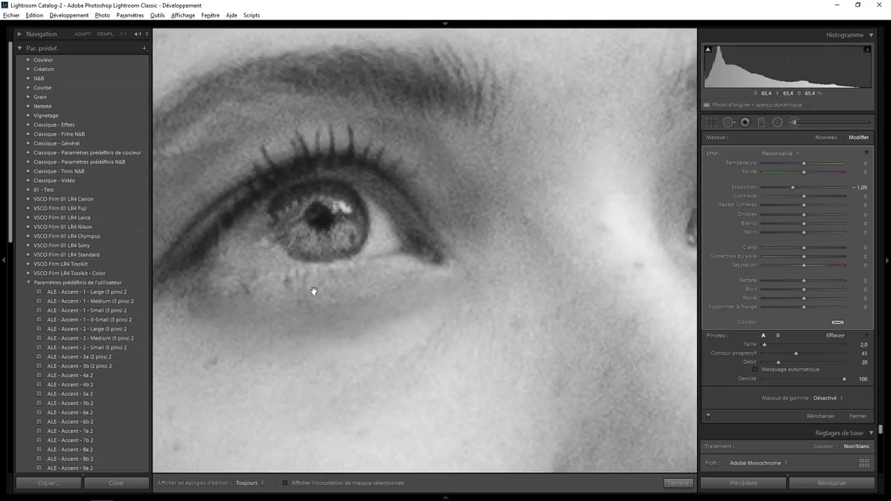
drag(313, 292, 525, 304)
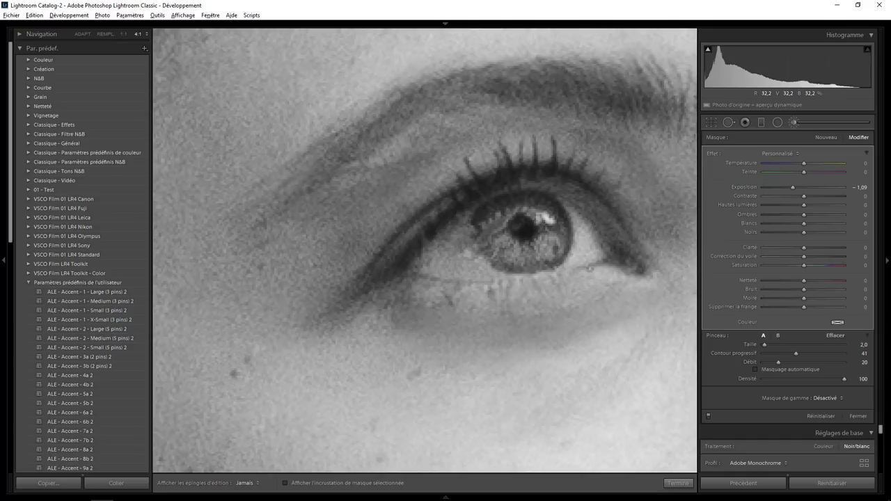
Close the brush adjustment and return to the fitted whole-portrait view.
key(h)
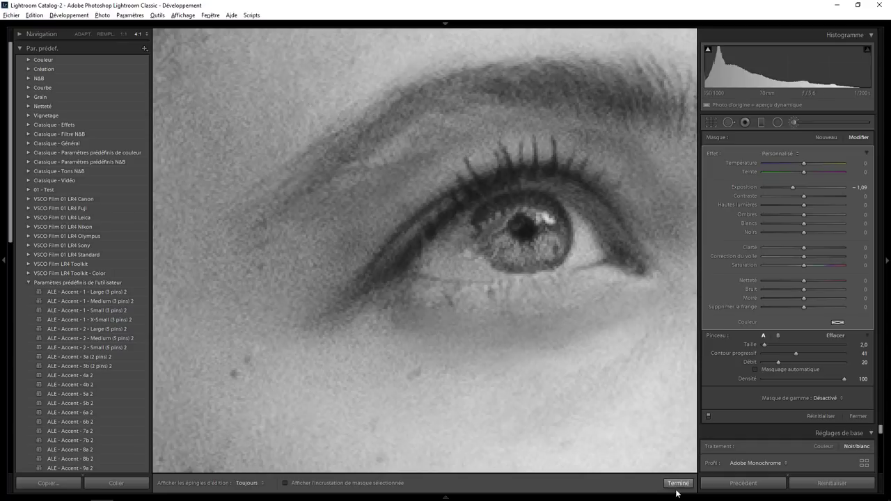
click(679, 484)
click(545, 189)
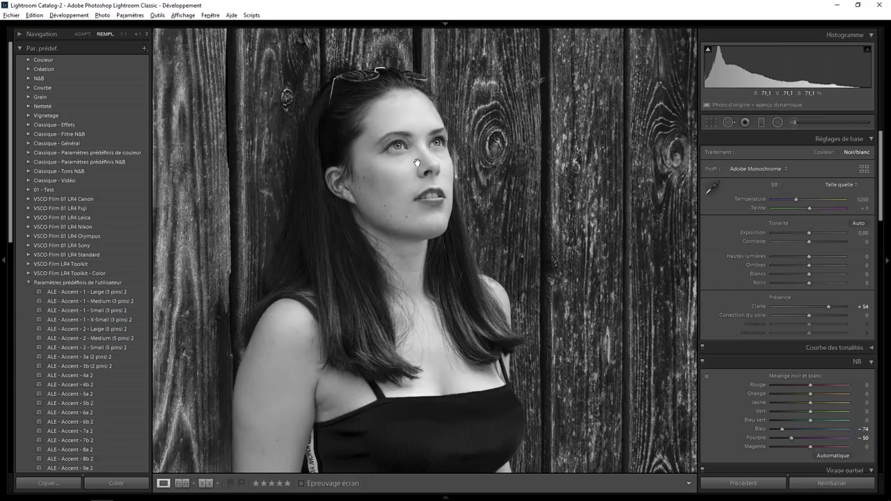
click(83, 33)
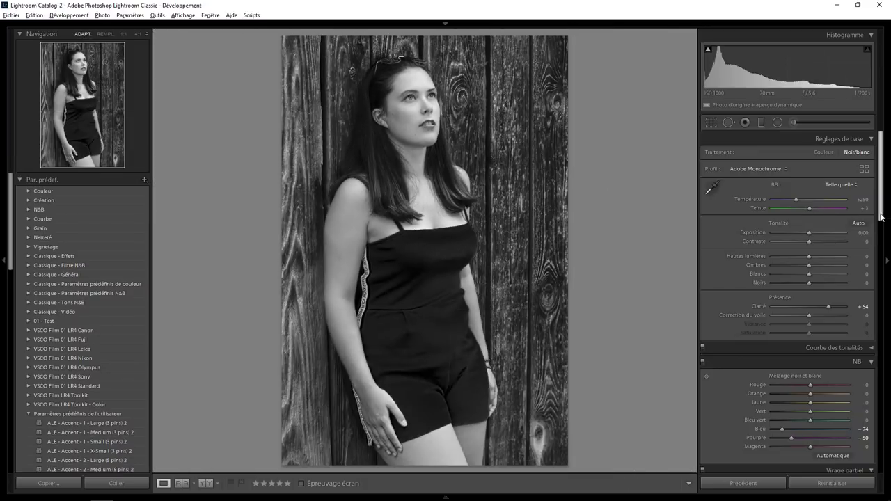
Set the vignette amount to −20 and raise the overall Contrast to +11.
drag(880, 216, 888, 435)
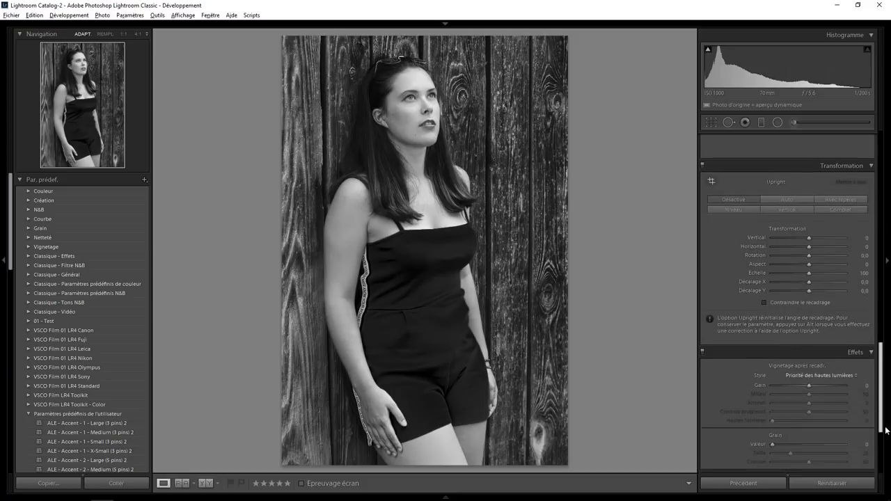
drag(810, 367, 803, 367)
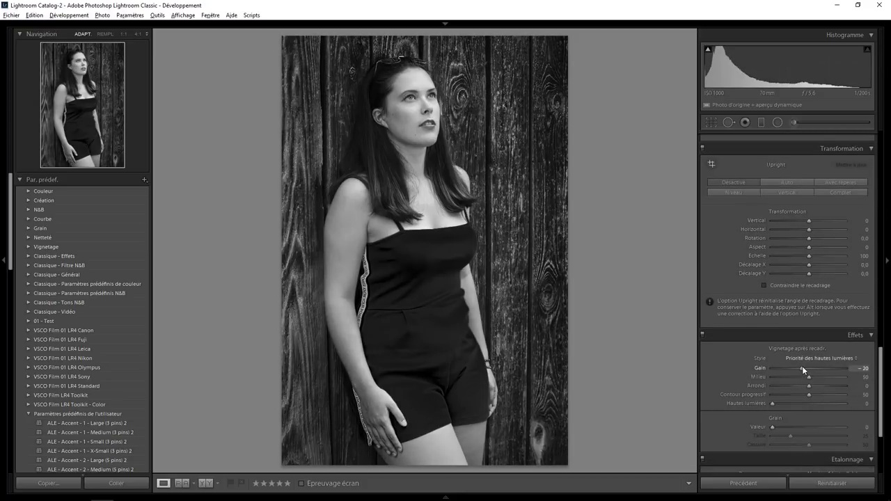
drag(883, 362, 883, 113)
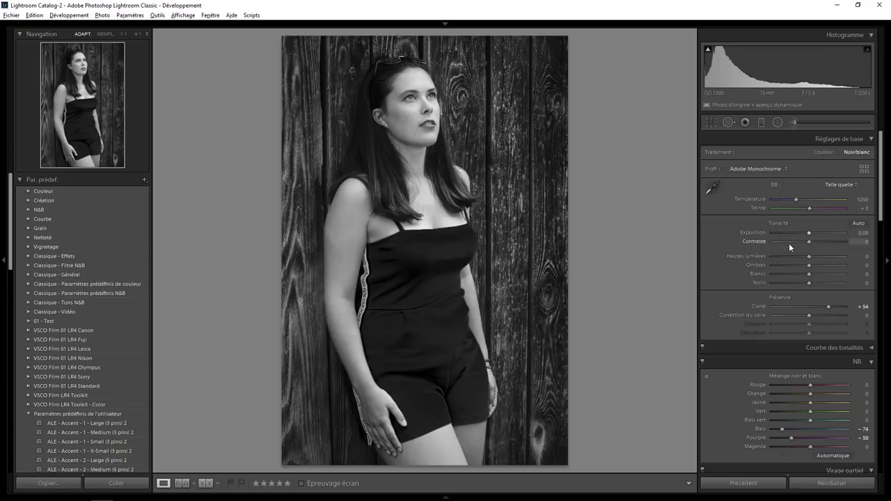
drag(810, 242, 813, 240)
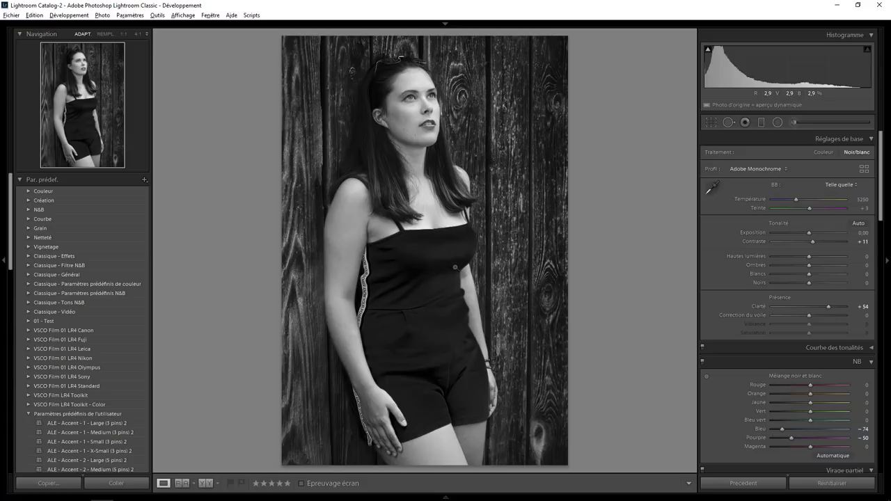
Edit the portrait in Photoshop and duplicate the background layer as Arrière-plan copie.
right_click(406, 202)
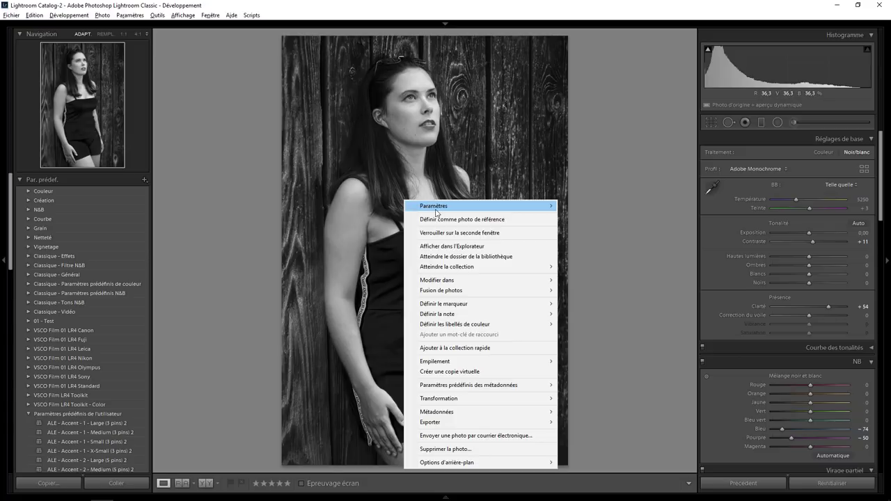
mouse_move(481, 280)
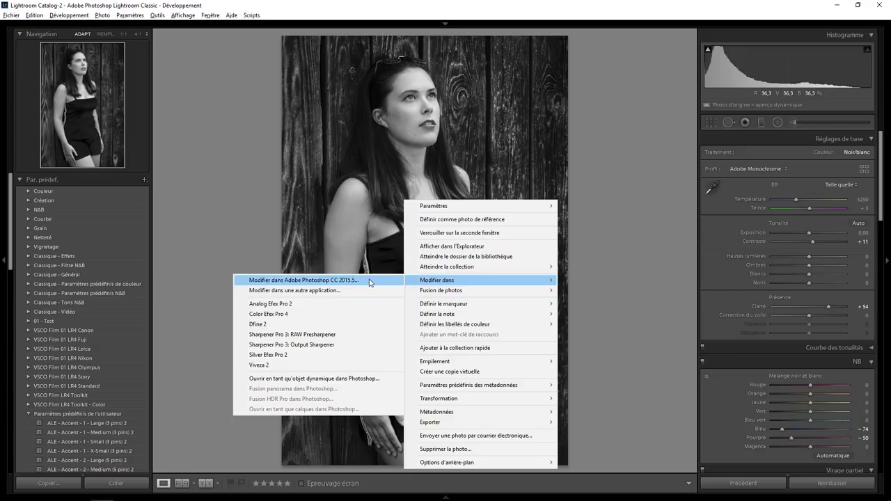
click(370, 281)
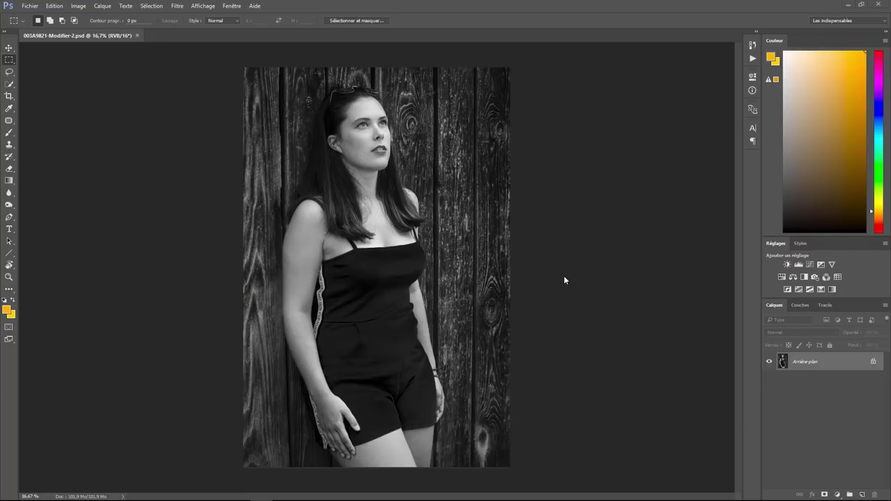
right_click(808, 367)
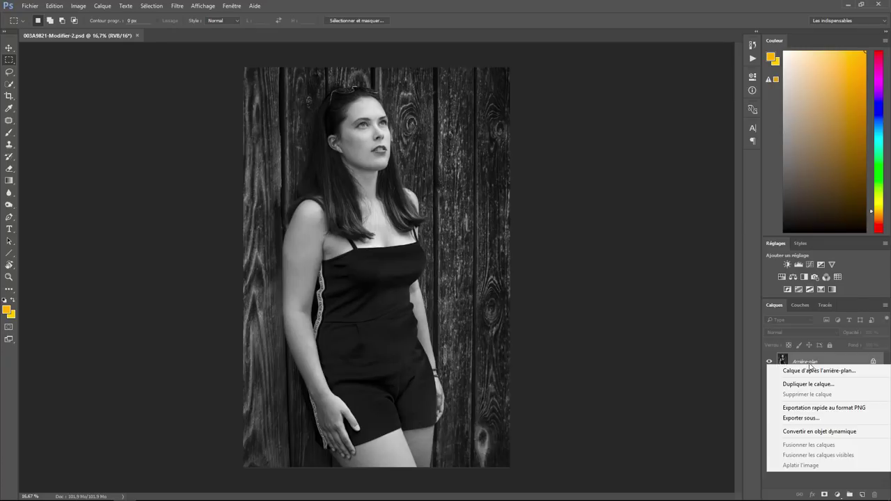
click(810, 384)
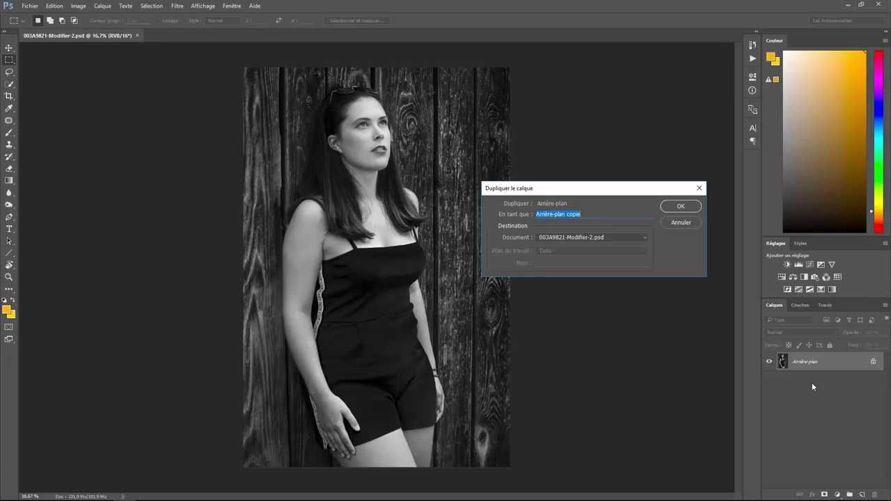
click(680, 206)
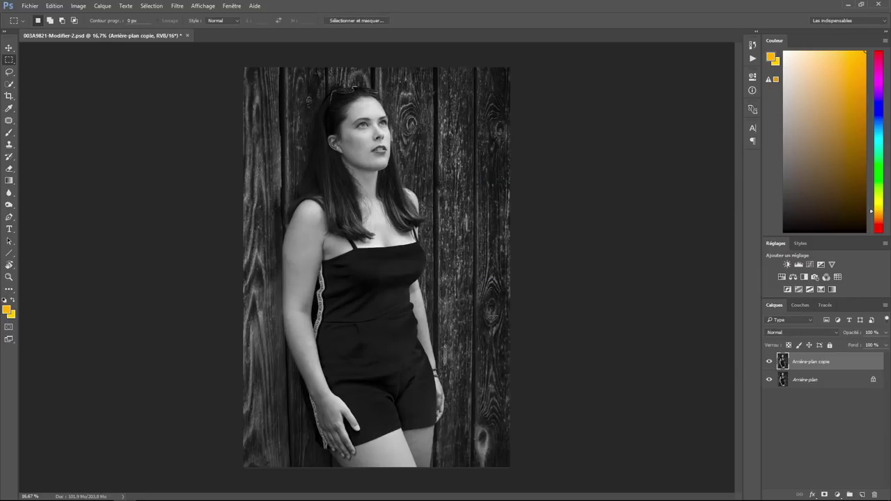
Zoom to 50% and pan across the waist, arms and shoulders.
key(ctrl+plus)
key(ctrl+plus)
key(ctrl+plus)
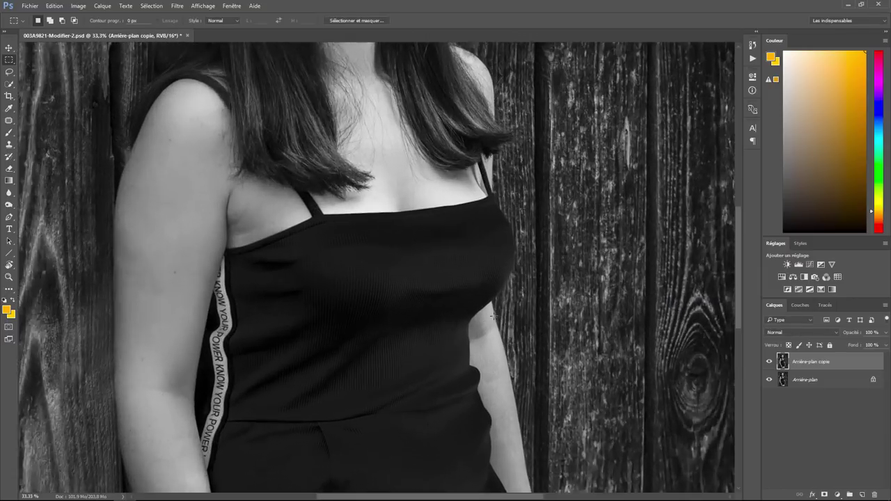
mouse_move(479, 379)
mouse_down()
mouse_move(434, 258)
mouse_move(427, 199)
mouse_up()
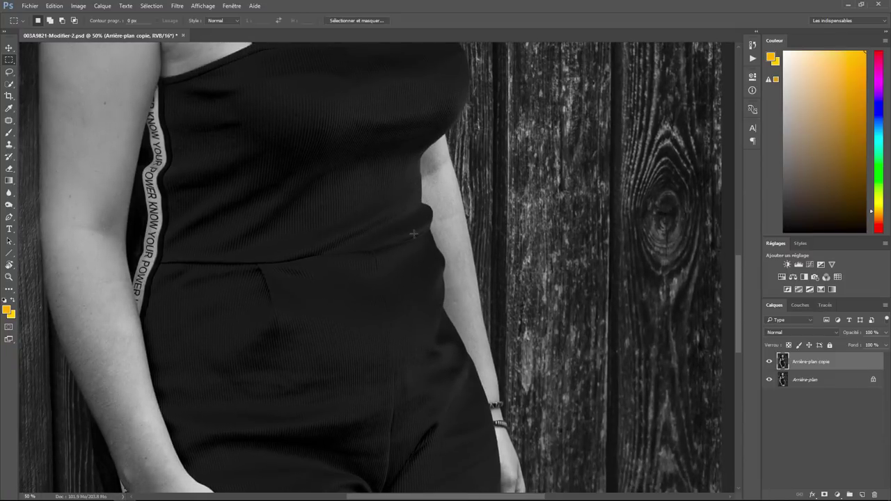
drag(224, 187, 353, 229)
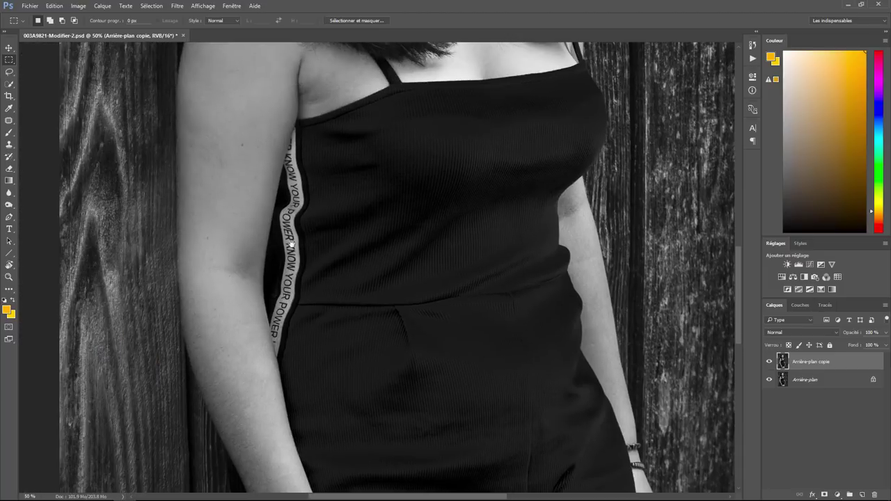
drag(316, 133, 323, 215)
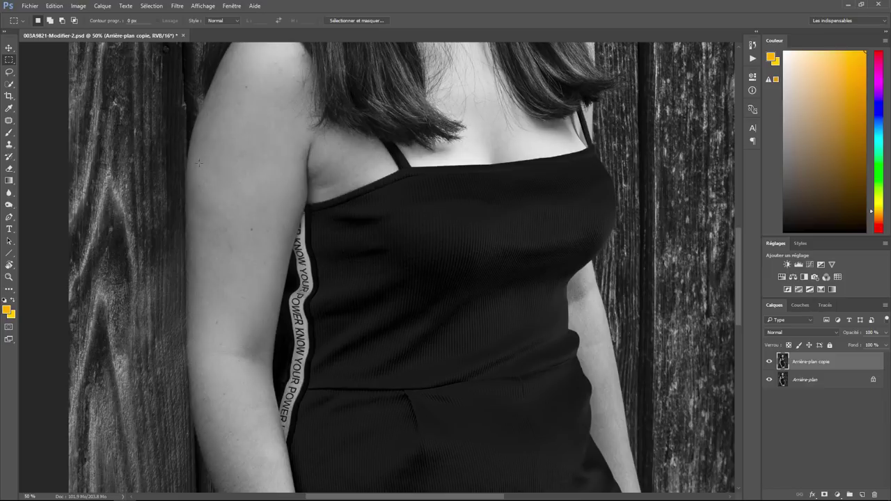
Open the Fluidité (Liquify) filter and zoom in on the waist beside the right arm.
click(178, 7)
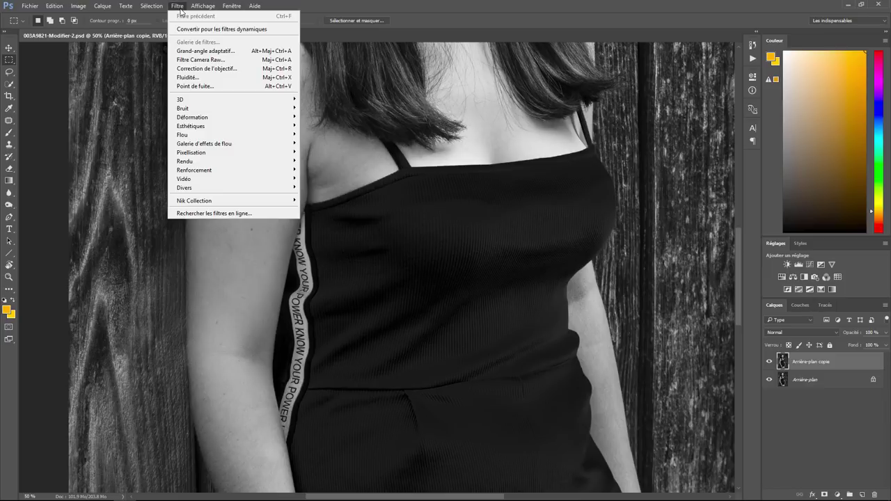
click(190, 76)
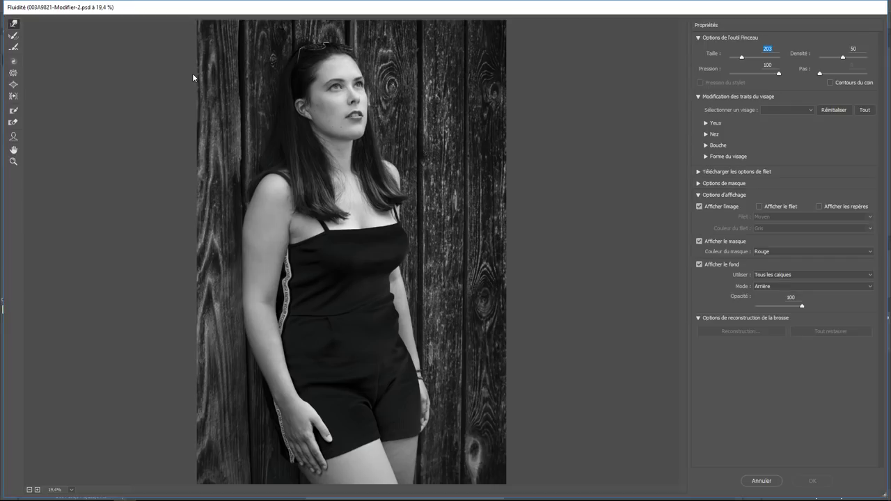
scroll(349, 214, up, 1)
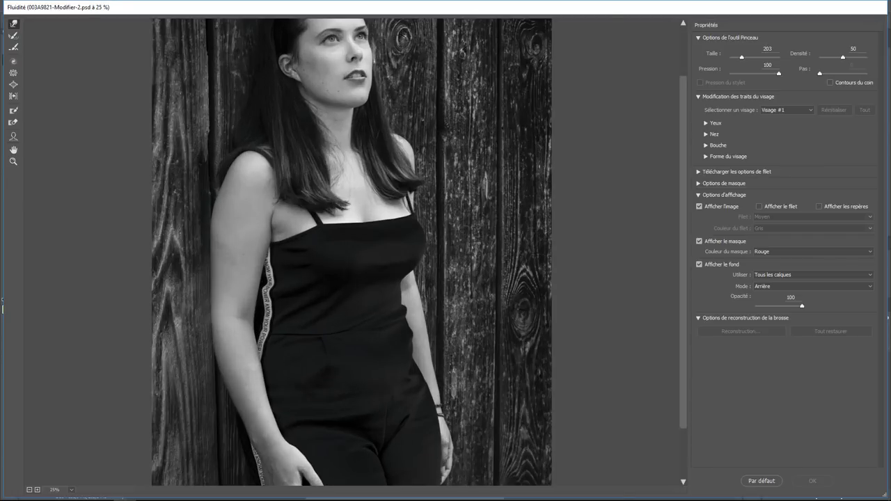
scroll(349, 214, up, 2)
scroll(349, 215, up, 1)
mouse_move(439, 375)
mouse_down()
mouse_move(348, 253)
mouse_move(313, 225)
mouse_up()
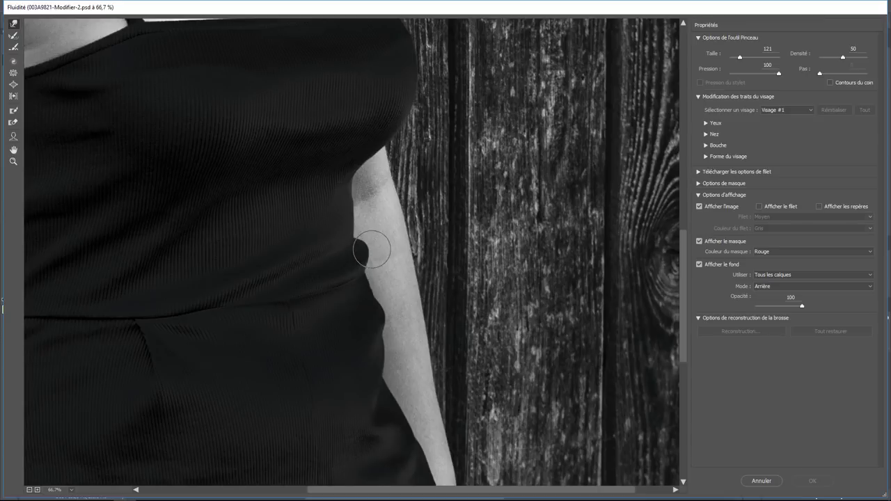
Push in the dress bulge along the right arm with Forward Warp, brush size 121 then 180.
drag(368, 248, 365, 252)
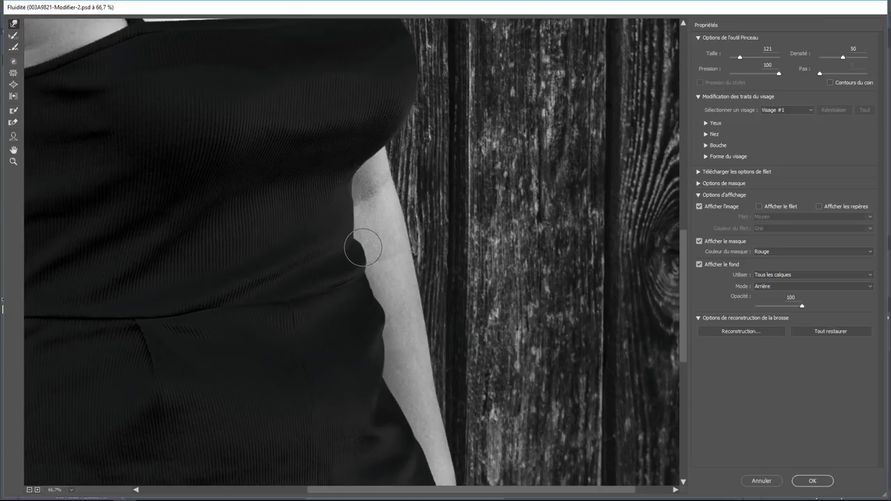
drag(369, 257, 365, 245)
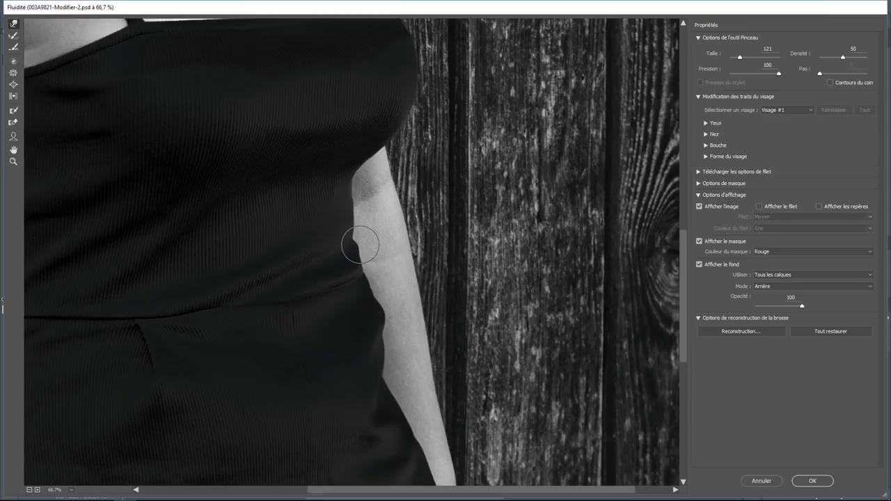
mouse_move(360, 245)
mouse_down()
mouse_move(333, 243)
mouse_move(344, 241)
mouse_up()
mouse_move(342, 235)
mouse_down()
mouse_move(370, 247)
mouse_move(367, 240)
mouse_move(383, 348)
mouse_move(391, 277)
mouse_up()
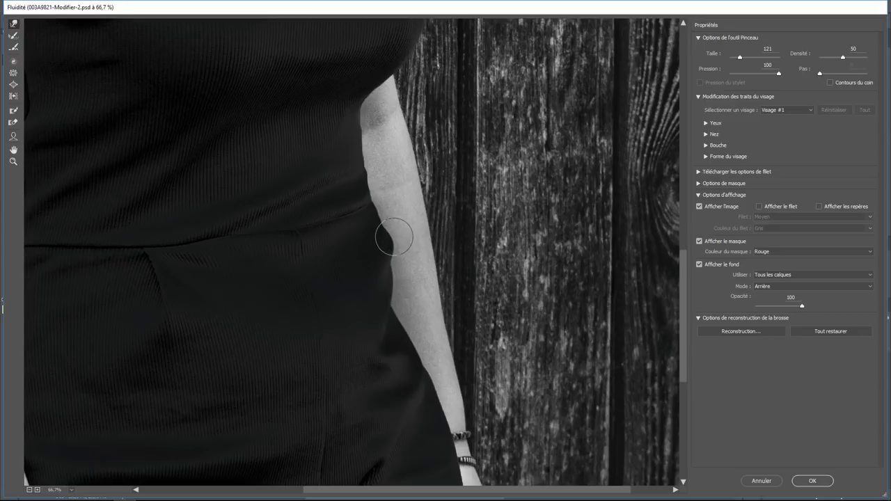
mouse_move(394, 238)
mouse_down()
mouse_move(384, 233)
mouse_move(394, 255)
mouse_move(383, 222)
mouse_up()
drag(394, 243, 390, 249)
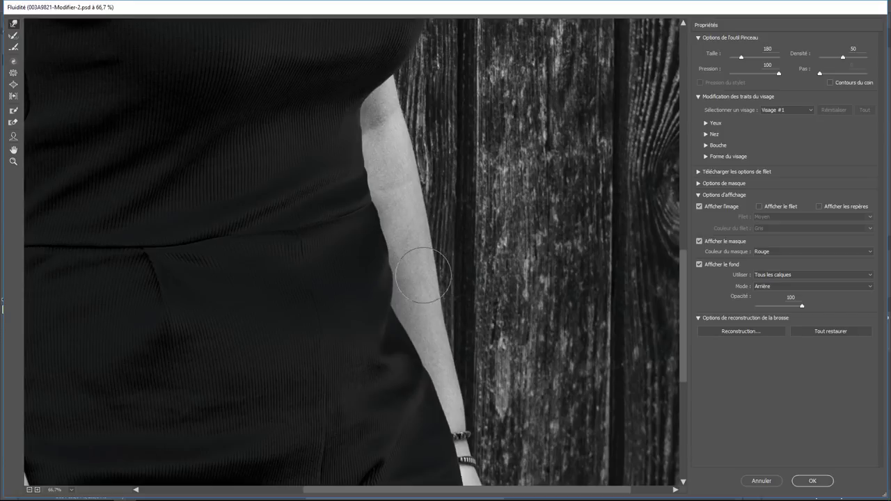
mouse_move(384, 253)
mouse_down()
mouse_move(389, 264)
mouse_move(388, 231)
mouse_up()
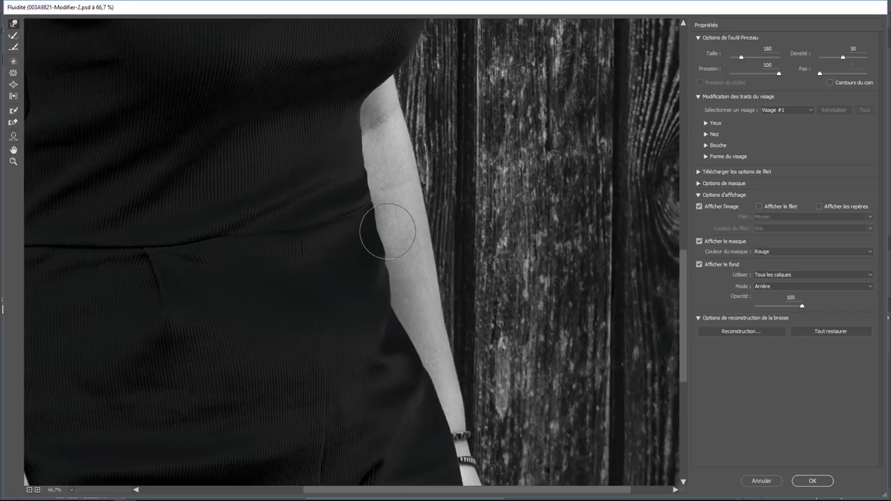
drag(388, 230, 387, 274)
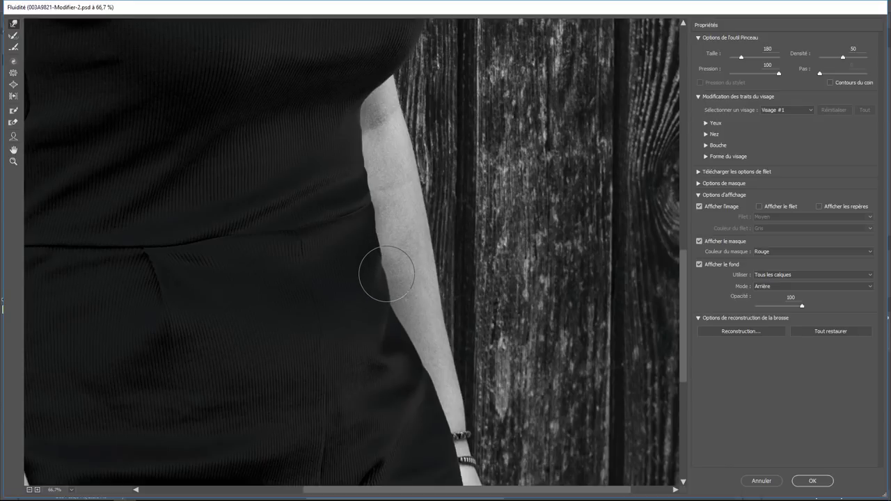
drag(350, 243, 334, 258)
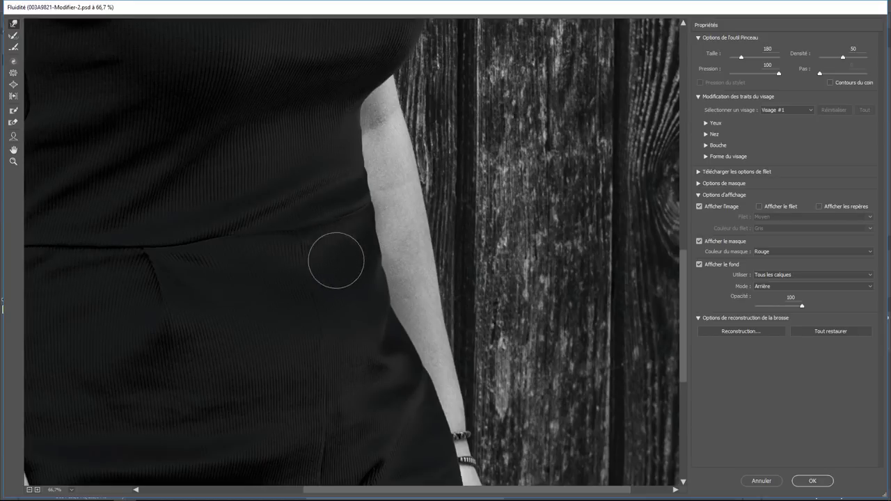
mouse_move(371, 191)
mouse_down()
mouse_move(374, 294)
mouse_move(356, 277)
mouse_up()
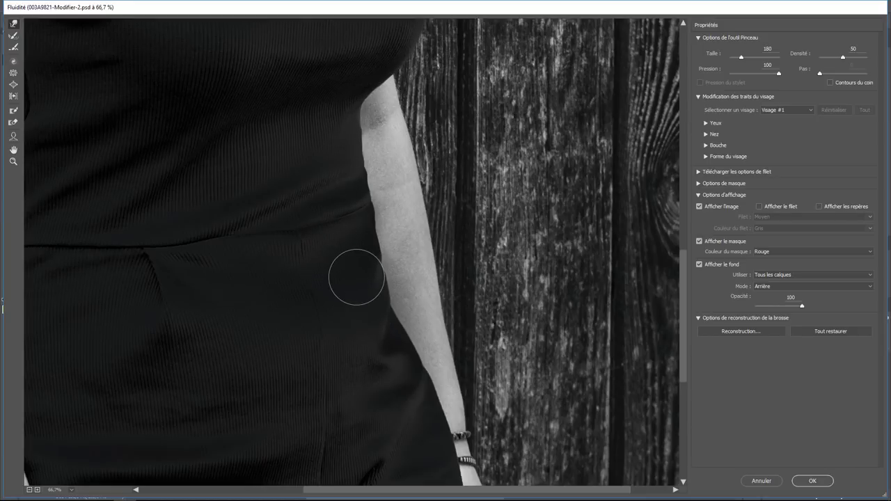
mouse_move(354, 139)
mouse_down()
mouse_move(356, 293)
mouse_move(341, 285)
mouse_move(350, 281)
mouse_up()
Slim the dress edge along the KNOW YOUR POWER strip with a size-77 Liquify brush.
drag(163, 233, 376, 258)
drag(255, 207, 288, 235)
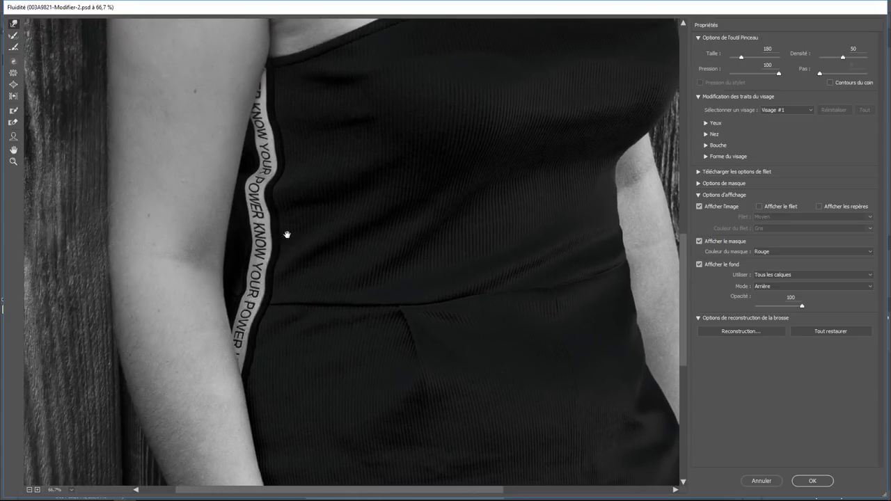
mouse_move(259, 200)
mouse_down()
mouse_move(272, 188)
mouse_move(285, 193)
mouse_move(266, 194)
mouse_move(281, 194)
mouse_up()
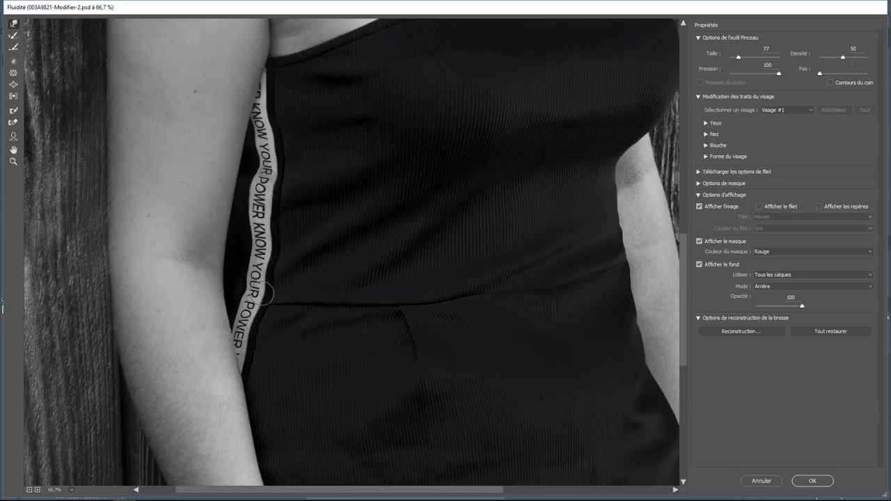
mouse_move(295, 135)
mouse_down()
mouse_move(319, 336)
mouse_move(314, 316)
mouse_up()
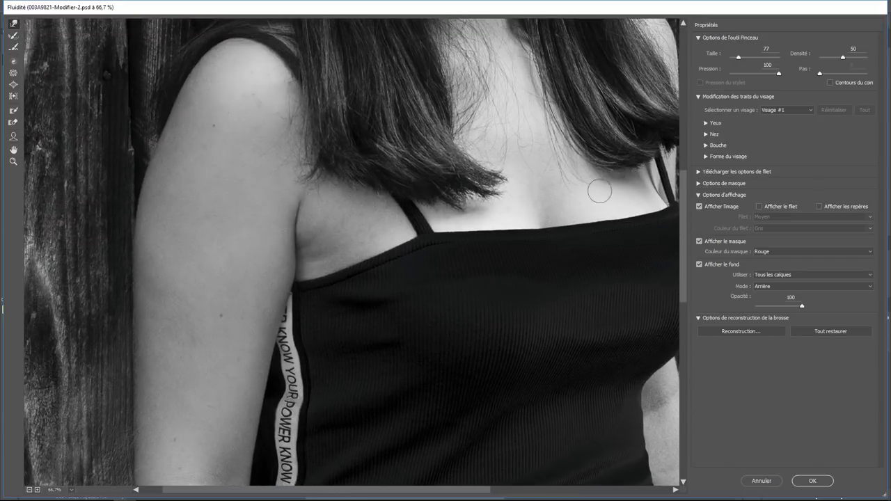
Enlarge the Liquify brush to 351 and smooth the armpit and upper arm's left outline.
drag(739, 58, 744, 58)
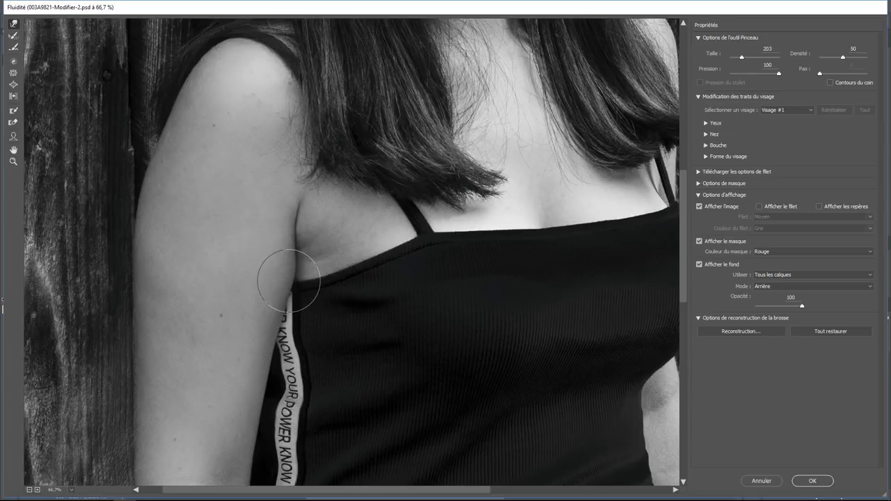
drag(288, 280, 288, 269)
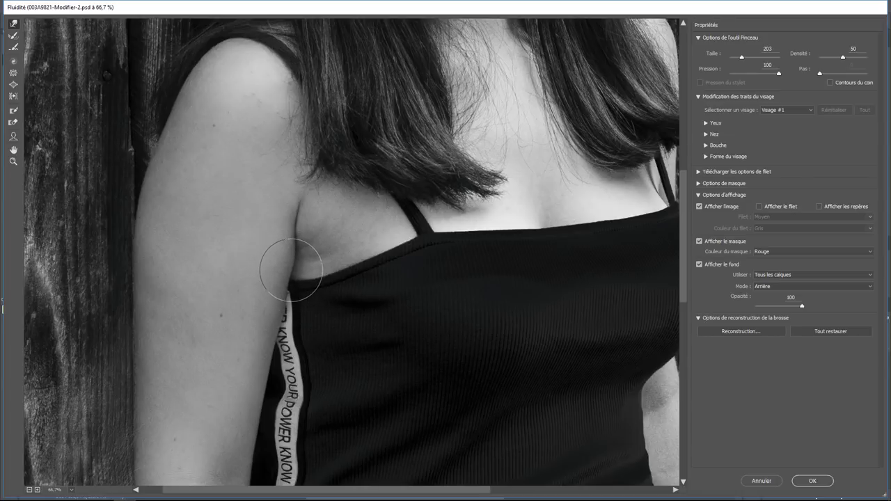
drag(293, 263, 305, 251)
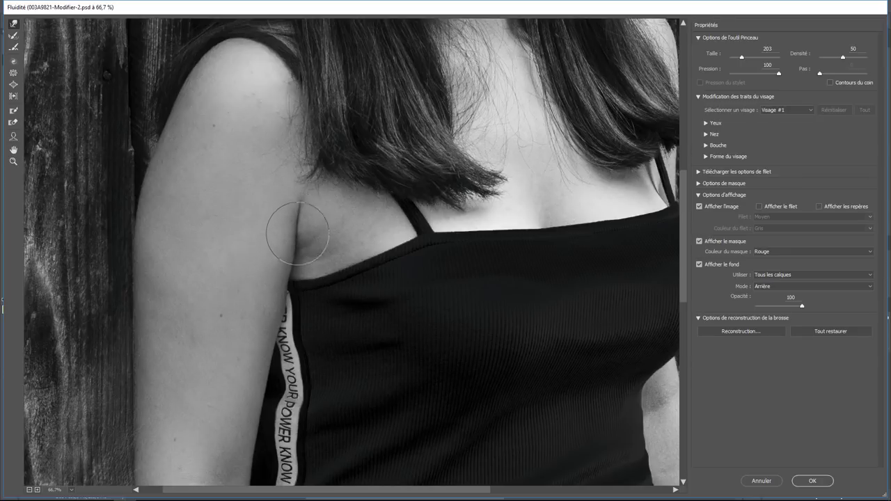
drag(175, 196, 222, 170)
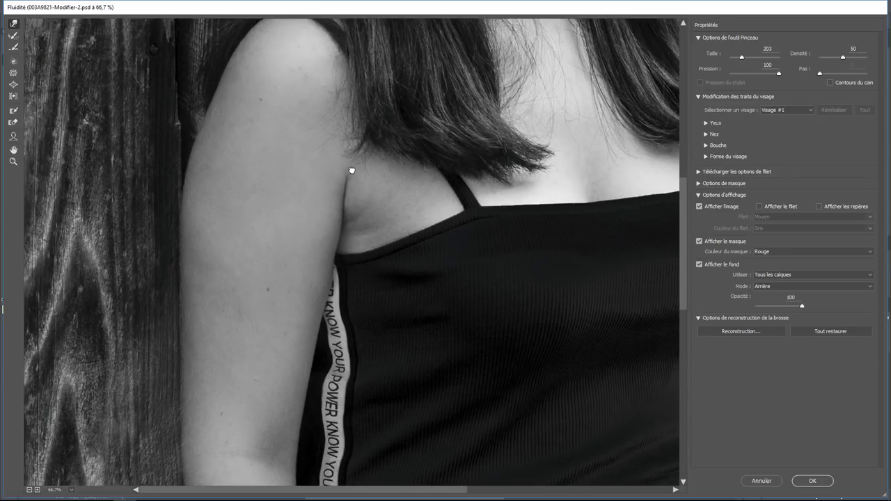
drag(201, 127, 179, 209)
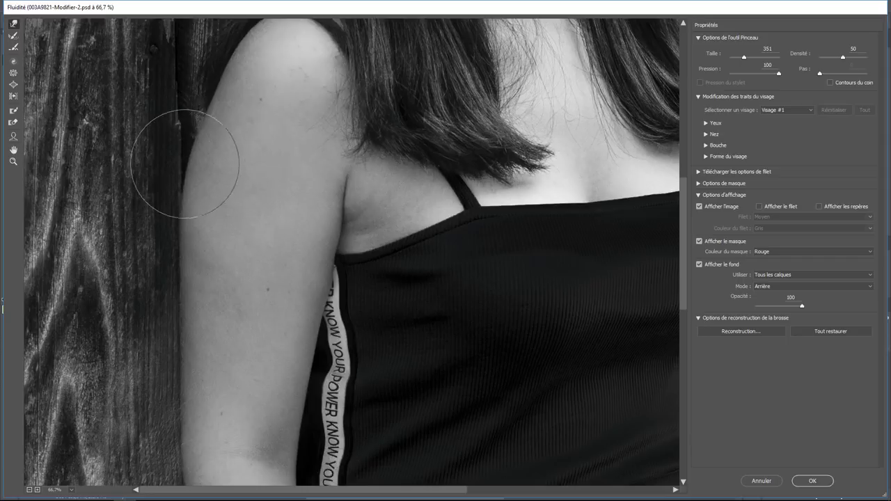
drag(195, 142, 187, 159)
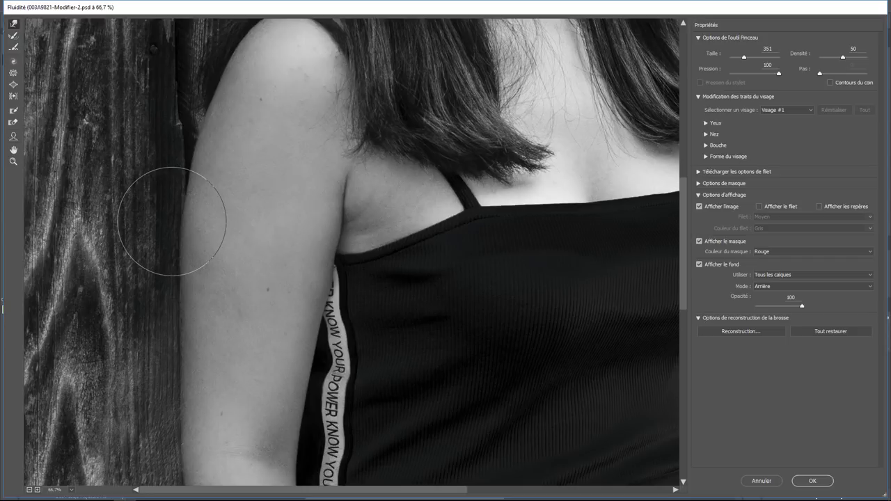
Apply the Liquify warp and toggle the top layer's visibility to compare with the original.
click(808, 481)
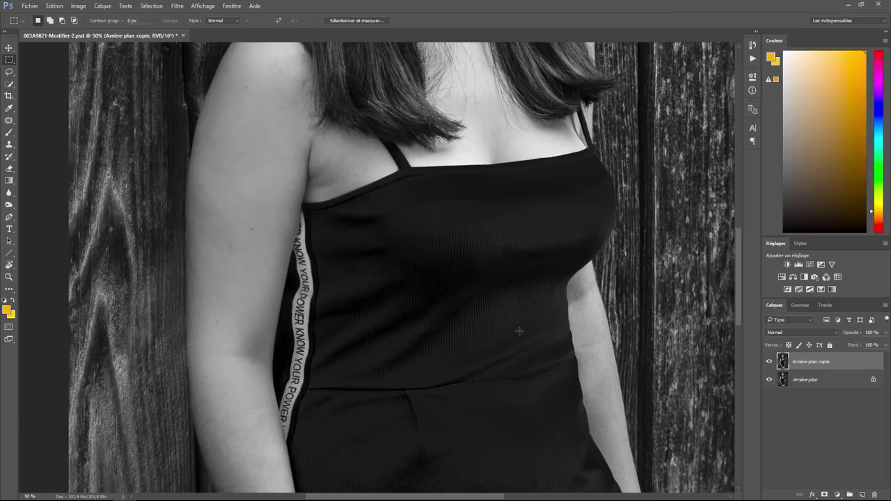
click(769, 362)
click(770, 362)
click(769, 362)
click(769, 362)
click(770, 362)
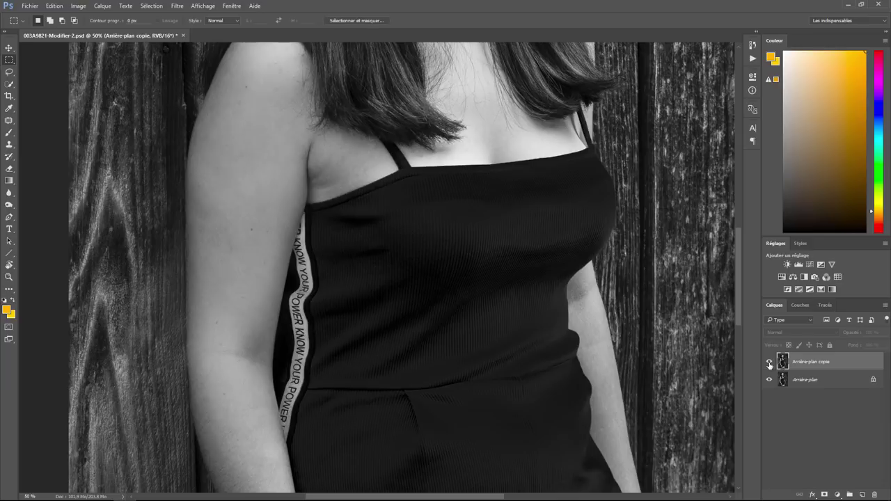
click(770, 362)
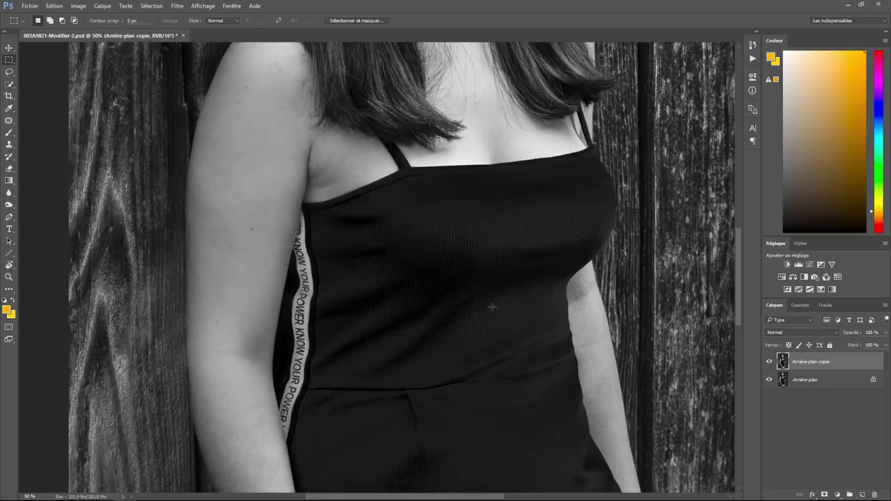
Compare the reshaped and original arm again, then save and close the document.
click(769, 363)
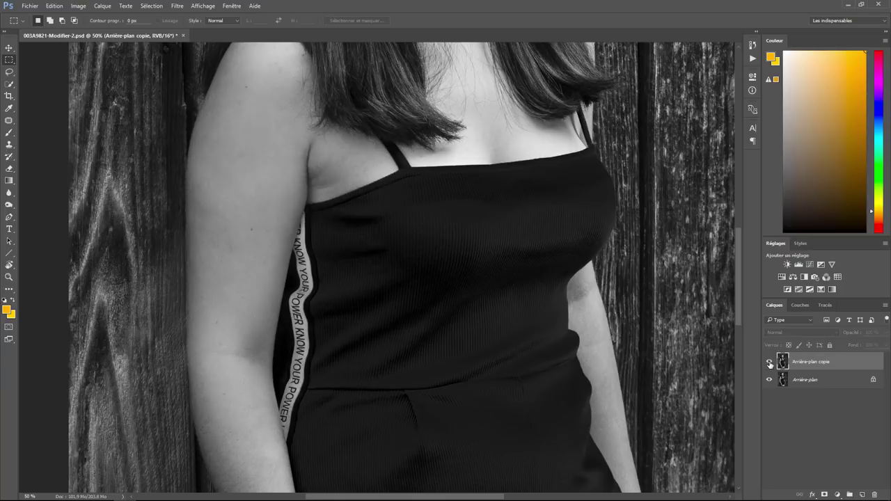
click(769, 362)
click(769, 363)
click(769, 363)
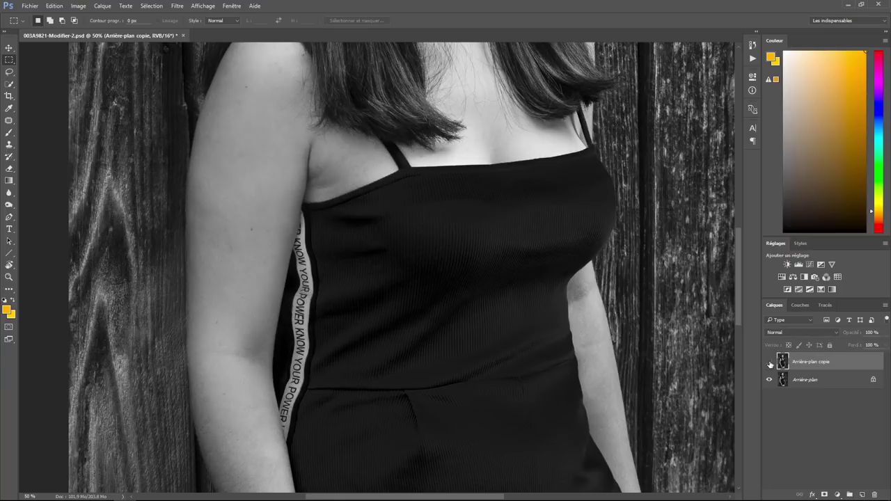
click(769, 363)
click(770, 362)
click(770, 363)
click(769, 363)
click(769, 363)
click(770, 363)
click(184, 36)
key(Return)
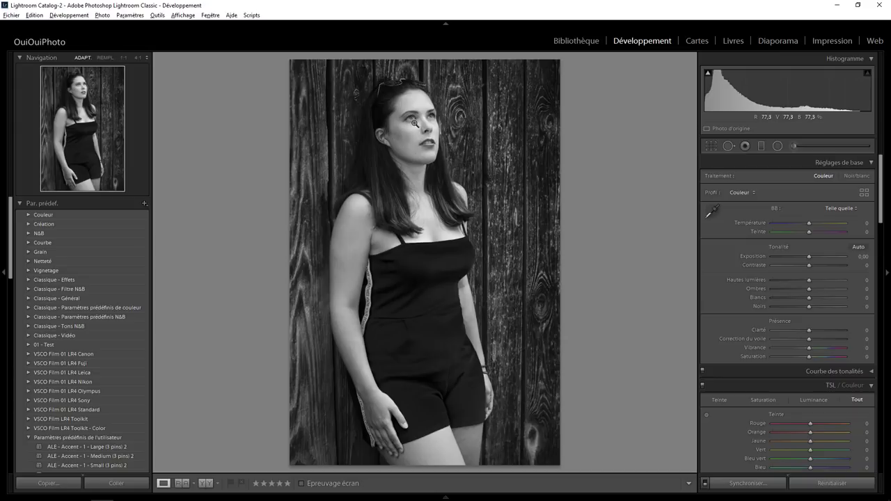
click(416, 125)
click(419, 149)
key(ctrl+z)
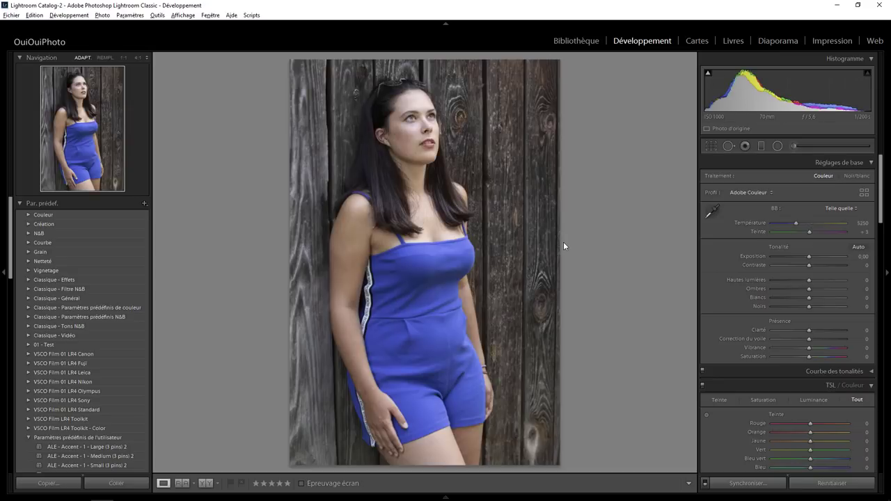
key(ctrl+z)
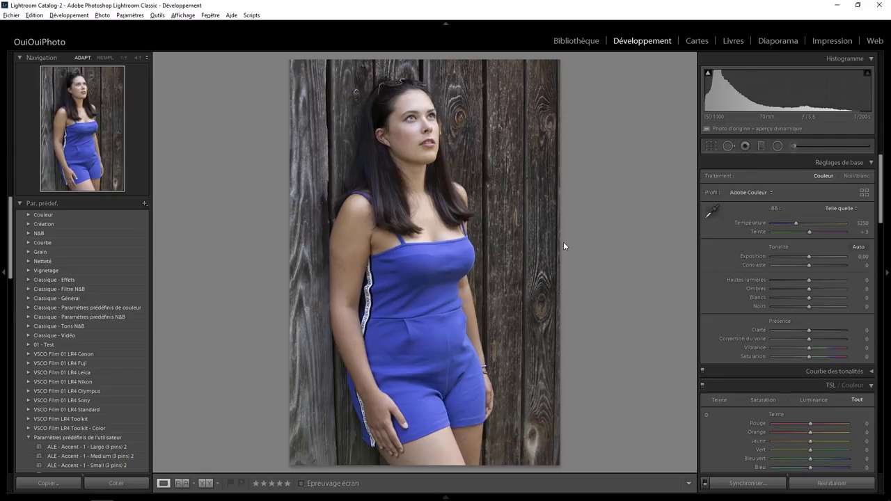
key(ctrl+z)
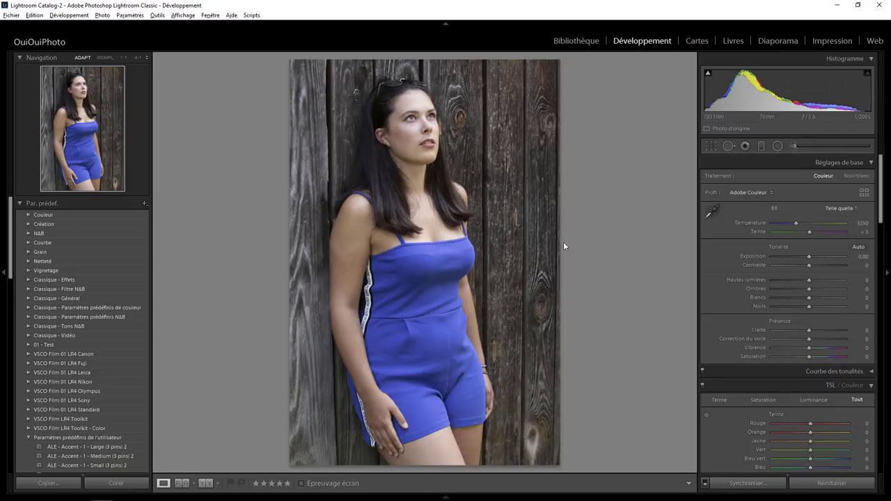
key(ctrl+z)
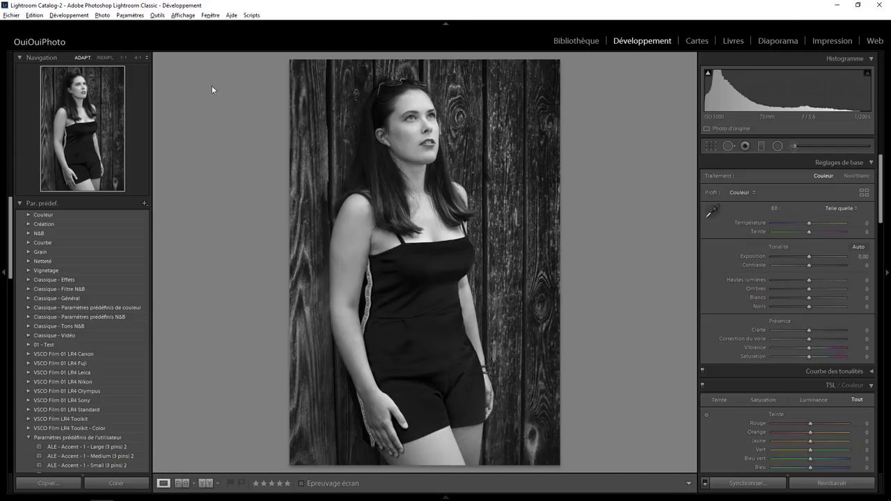
click(124, 58)
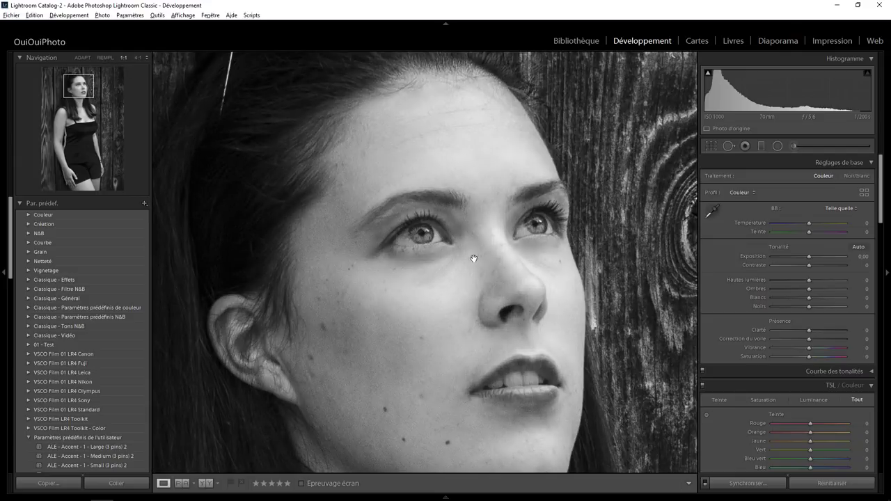
key(ctrl+y)
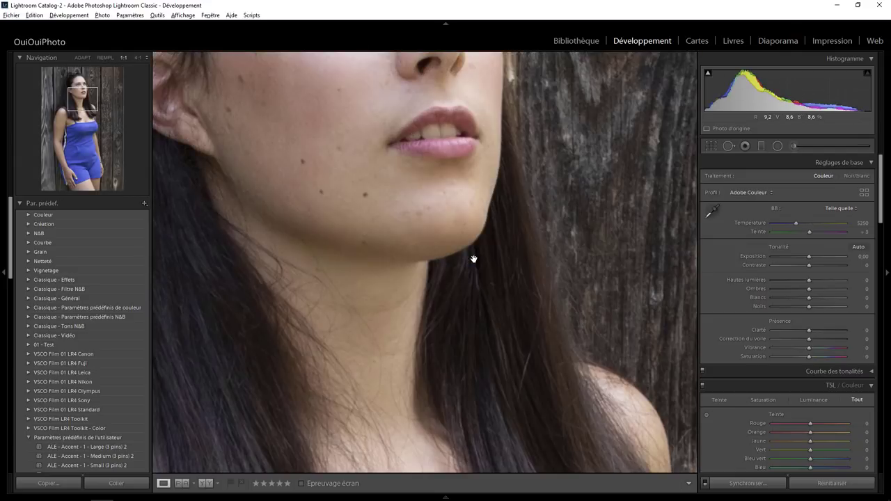
mouse_move(385, 181)
mouse_down()
mouse_move(440, 318)
mouse_move(444, 365)
mouse_up()
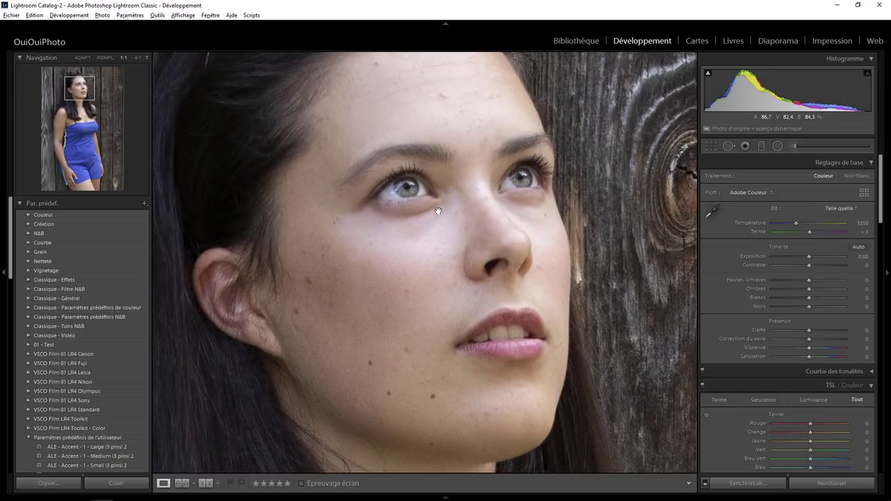
key(ctrl+z)
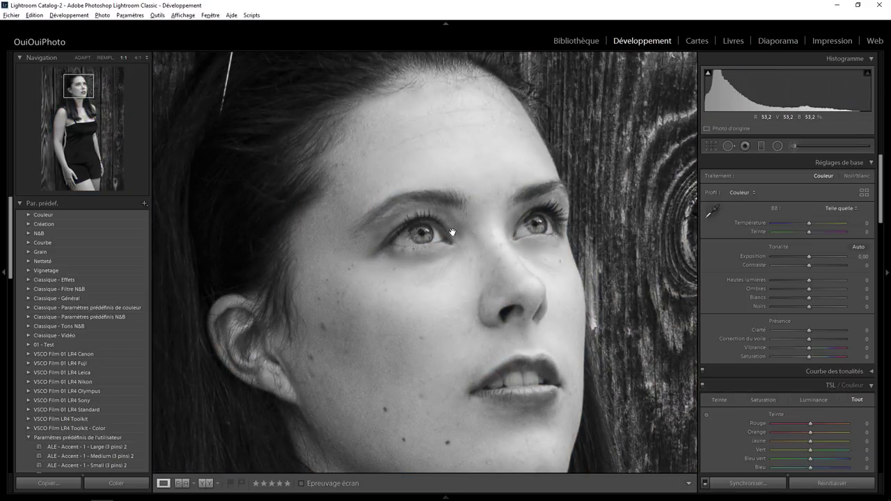
key(ctrl+z)
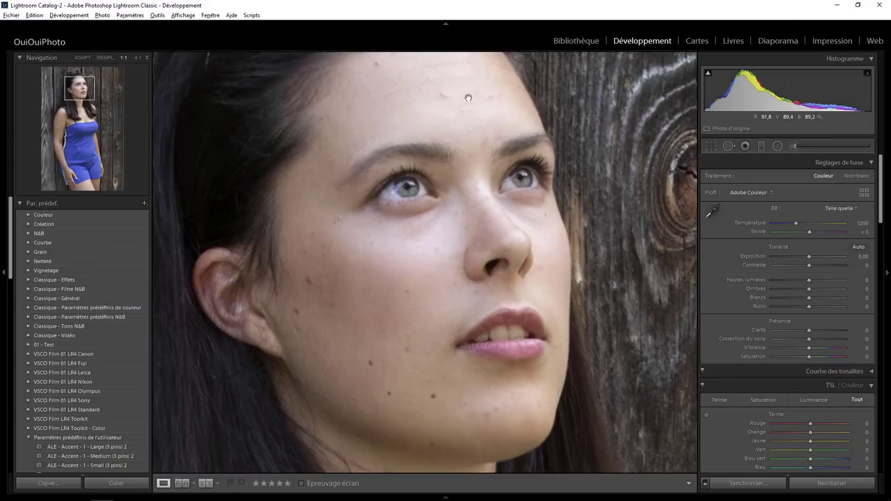
click(442, 270)
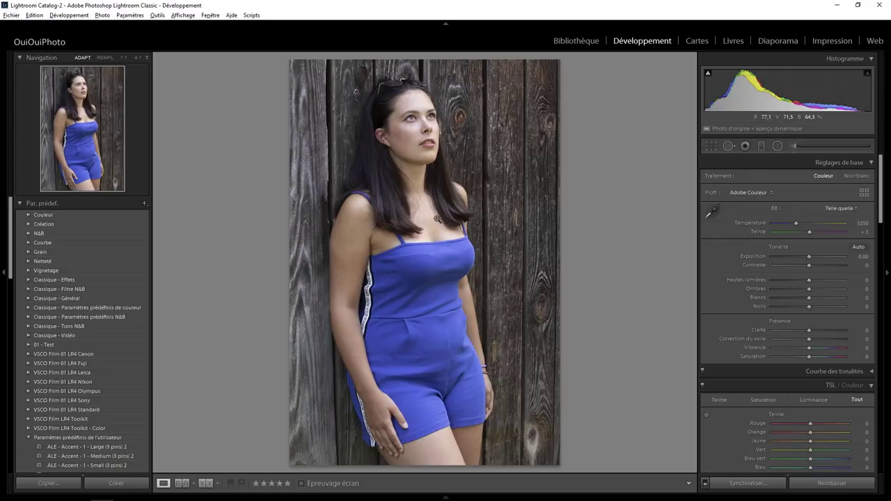
key(ctrl+y)
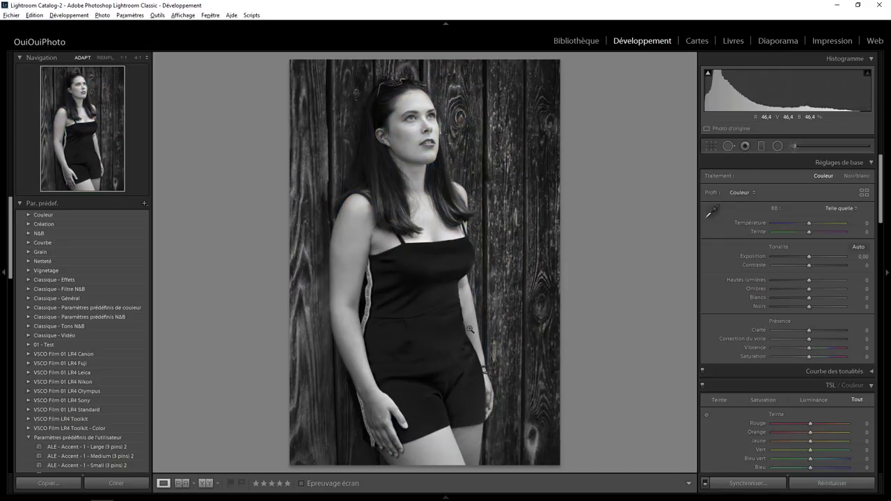
key(ctrl+z)
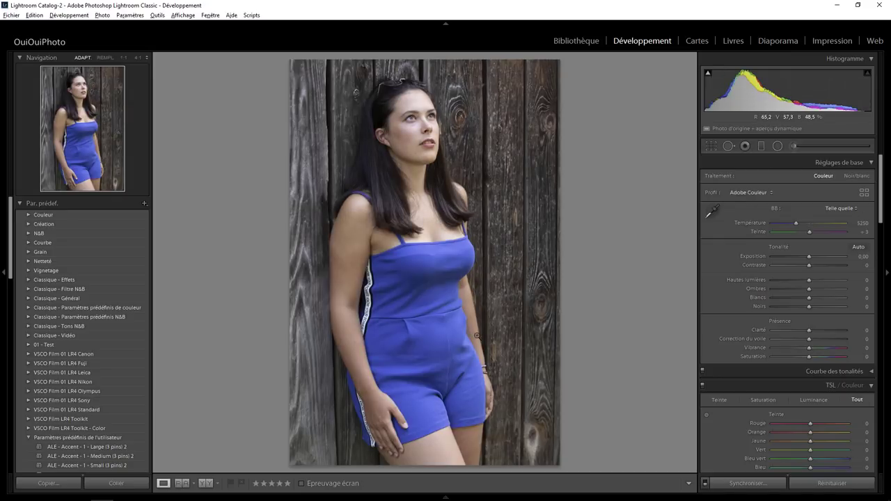
key(ctrl+y)
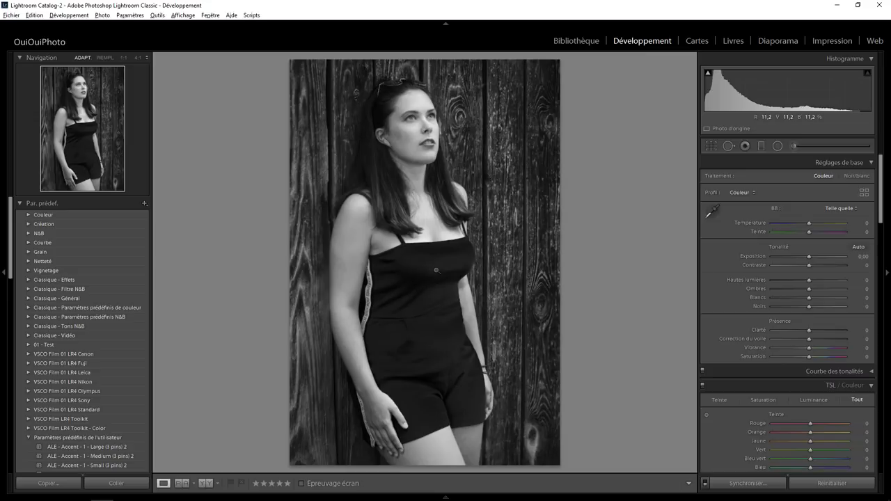
click(425, 125)
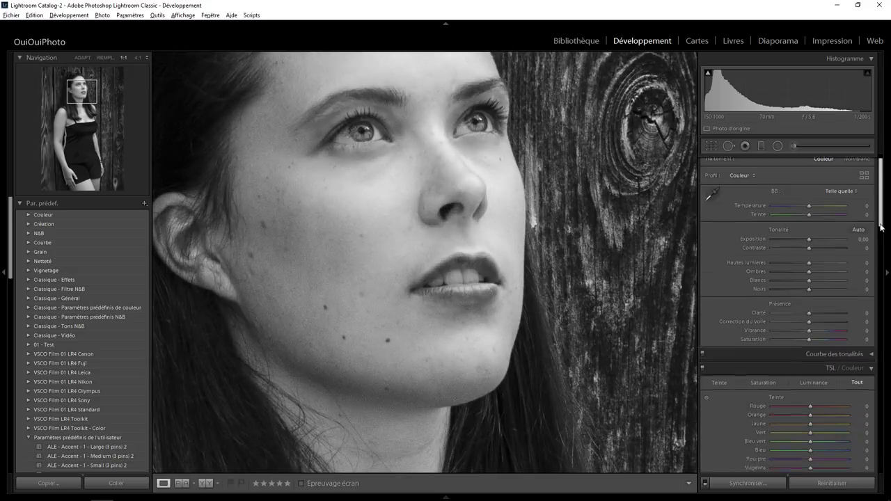
Set the Effects Grain Amount to 29 and return to the Fit view of the portrait.
drag(882, 219, 885, 335)
drag(886, 335, 887, 450)
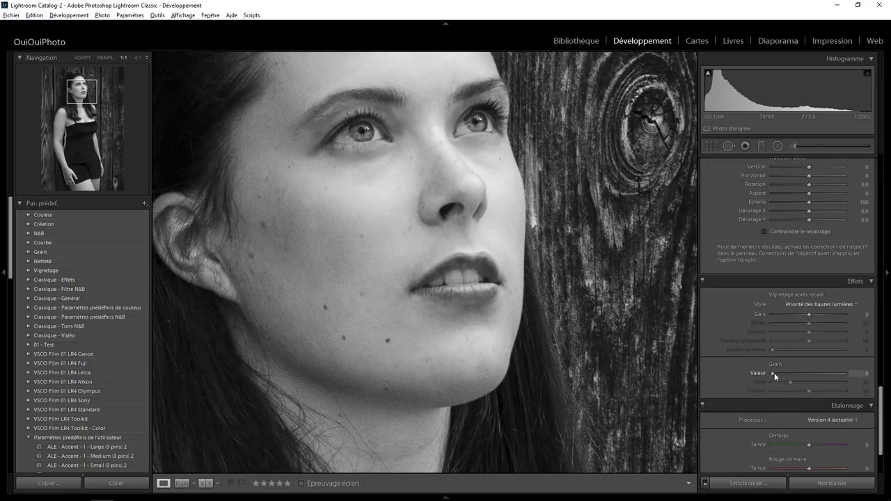
drag(774, 372, 796, 374)
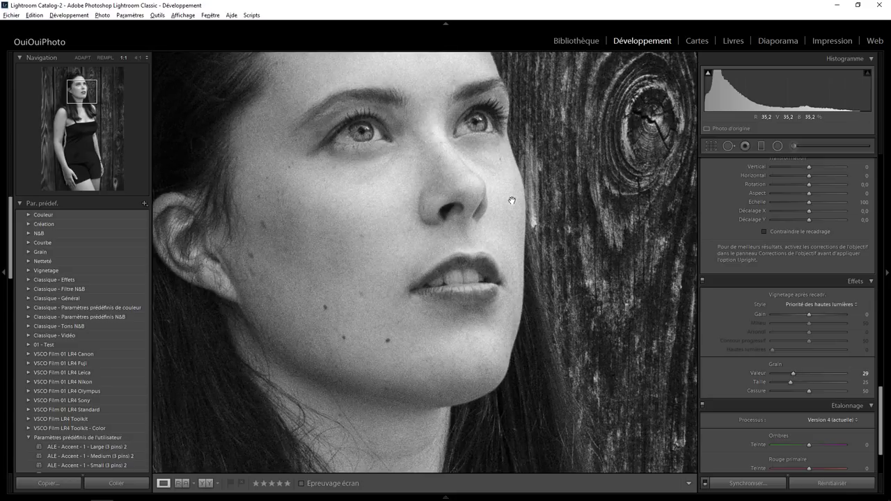
click(461, 199)
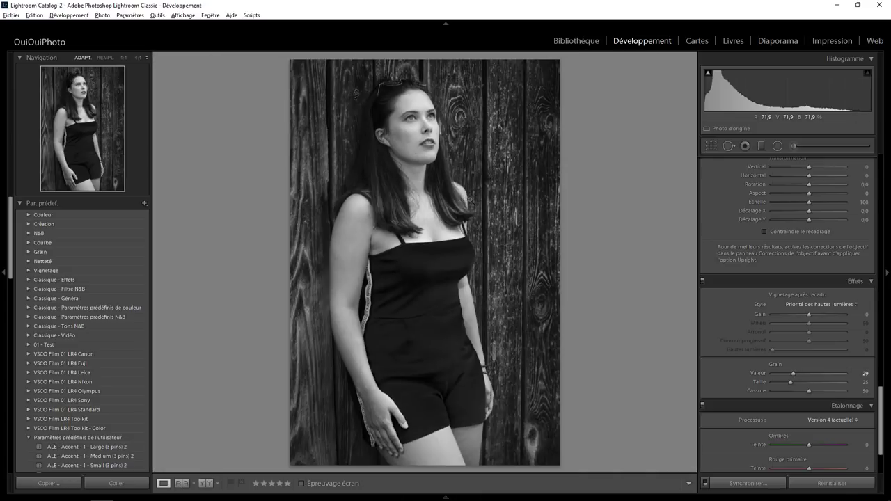